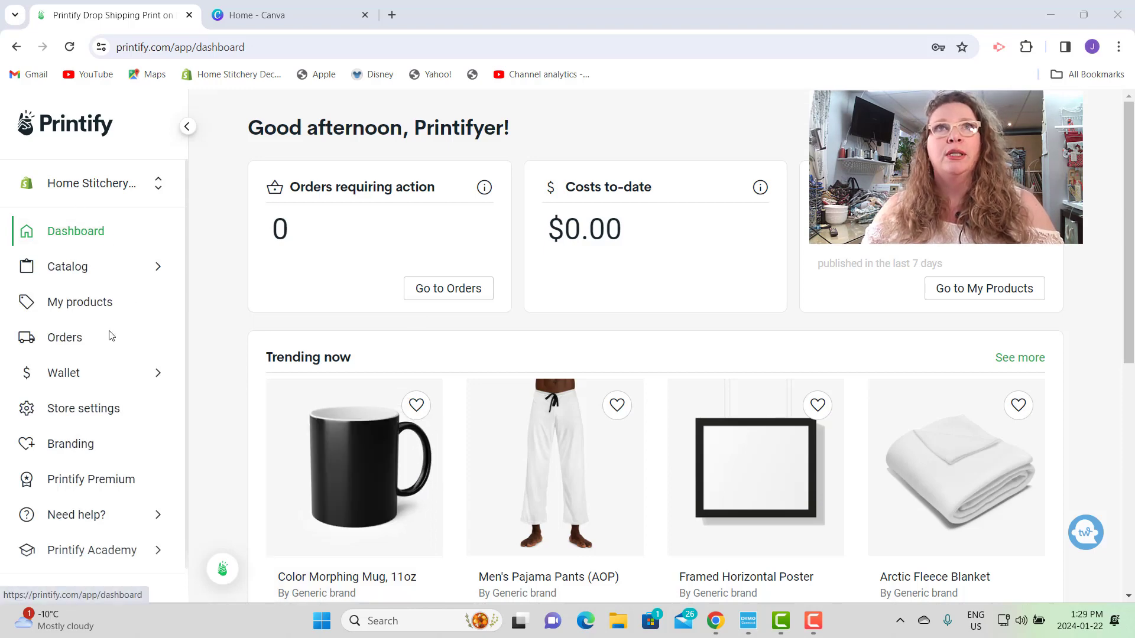
# - Open the product catalog home and search it for "phone"
pyautogui.click(91, 266)
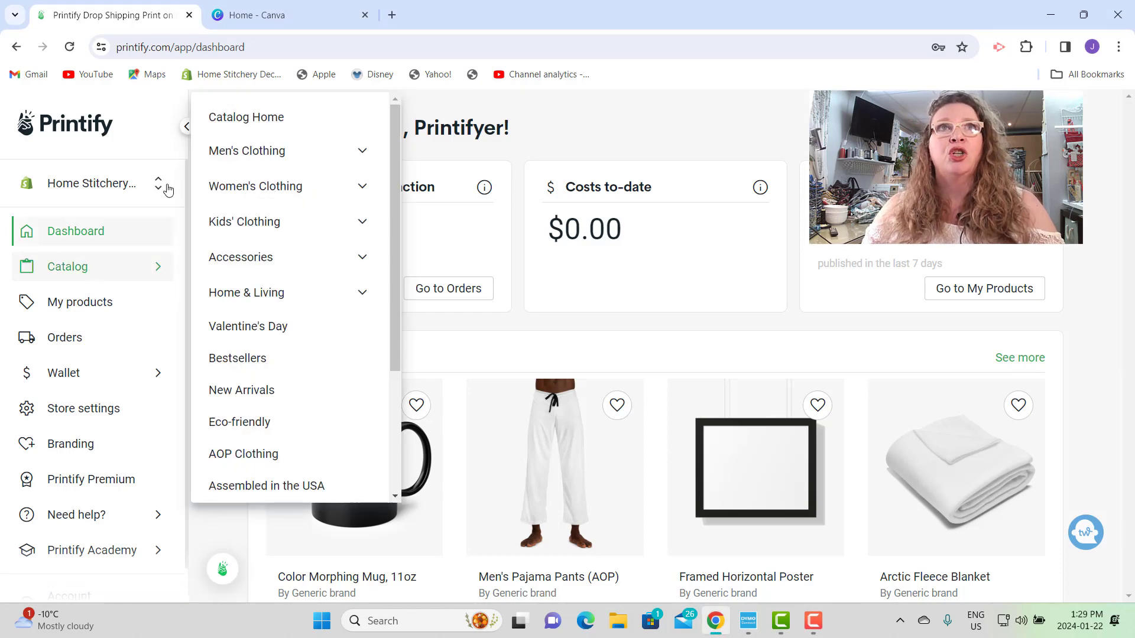
pyautogui.click(251, 117)
pyautogui.click(370, 121)
pyautogui.write('phone')
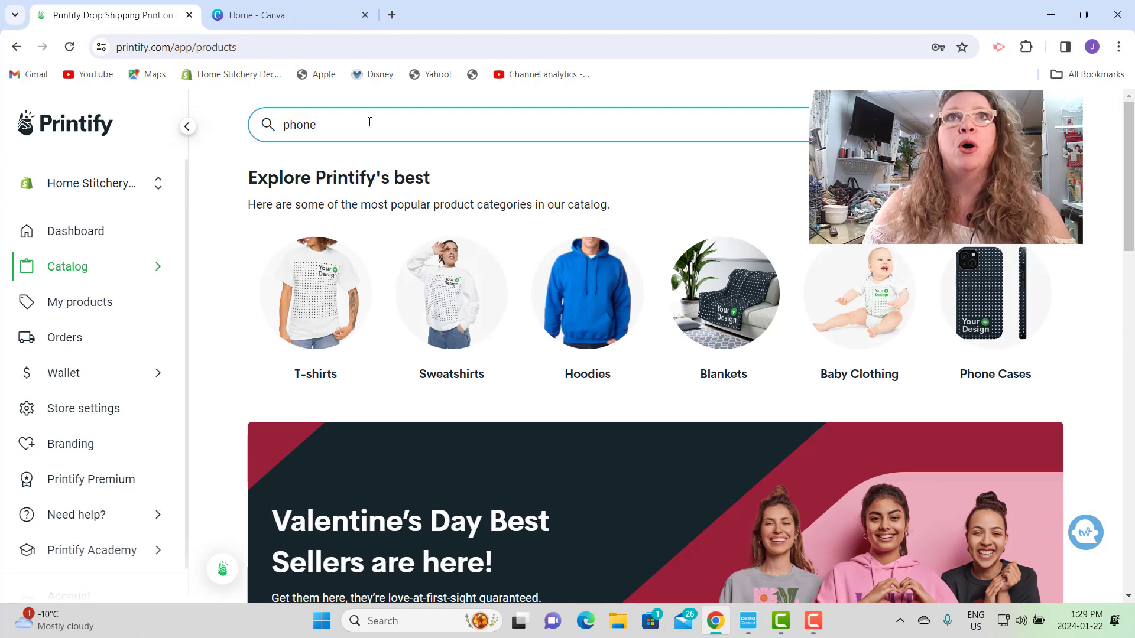
pyautogui.press('Return')
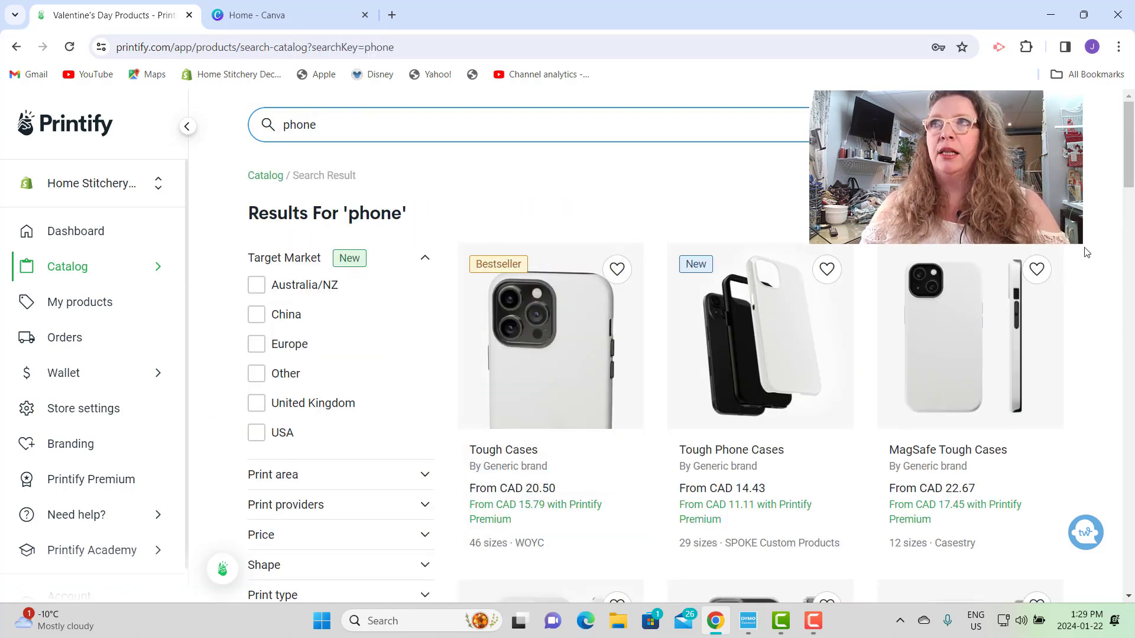
pyautogui.scroll(-1, 1129, 158)
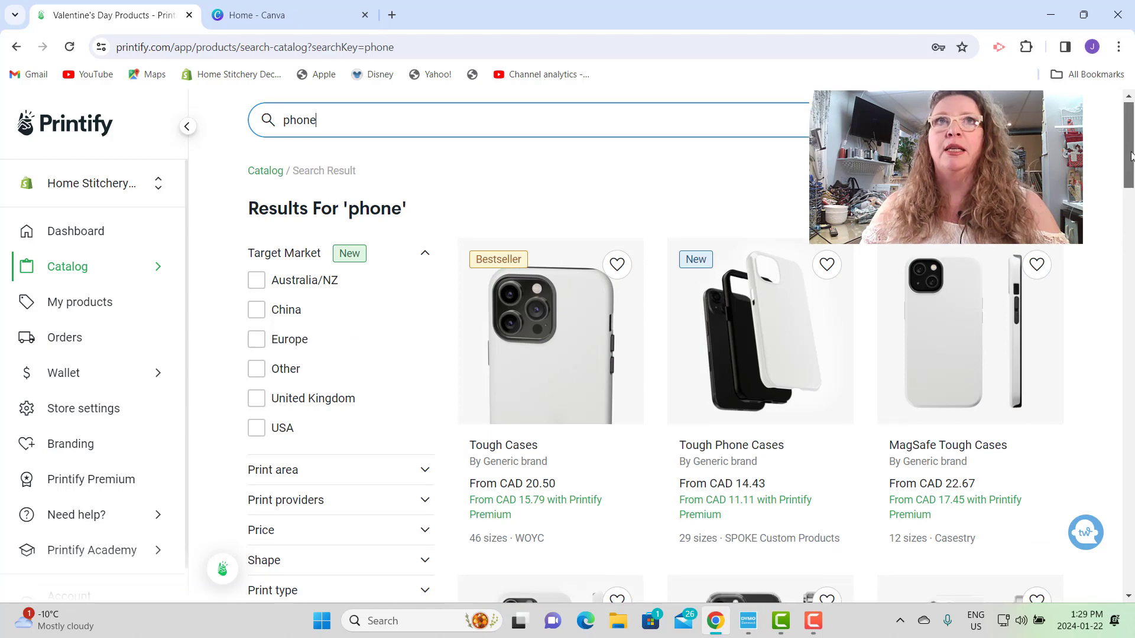
pyautogui.moveTo(1131, 155)
pyautogui.mouseDown()
pyautogui.moveTo(1122, 577)
pyautogui.moveTo(1126, 155)
pyautogui.mouseUp()
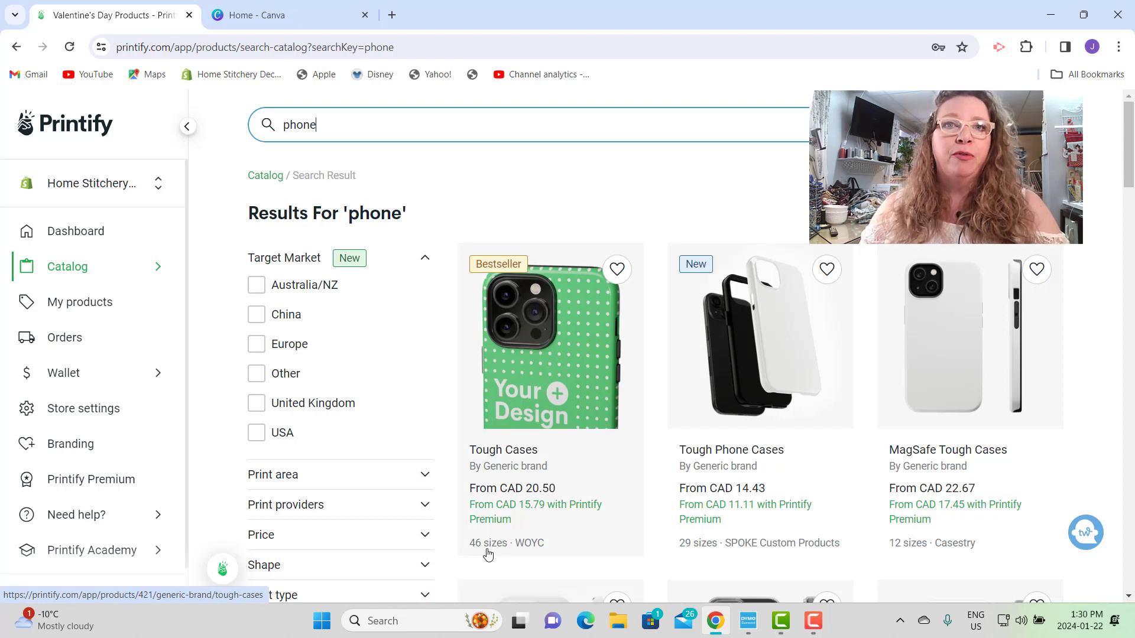
# - Open the Tough Cases product, start designing it with the provider WOYC, and dismiss the designing guidelines
pyautogui.click(539, 374)
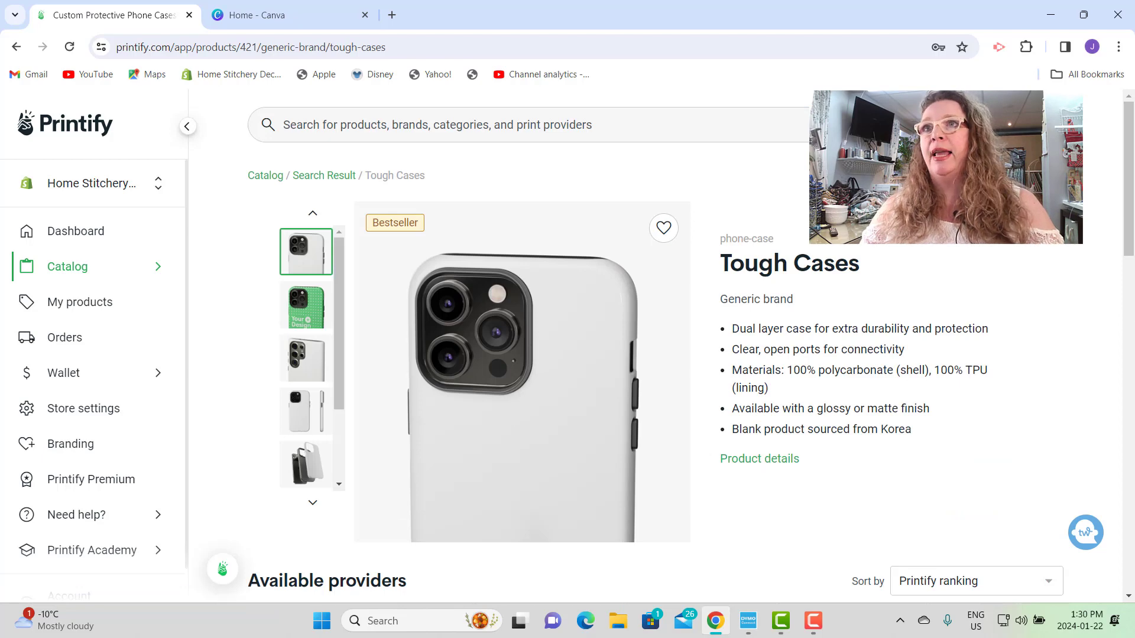
pyautogui.moveTo(1129, 244); pyautogui.dragTo(1129, 297)
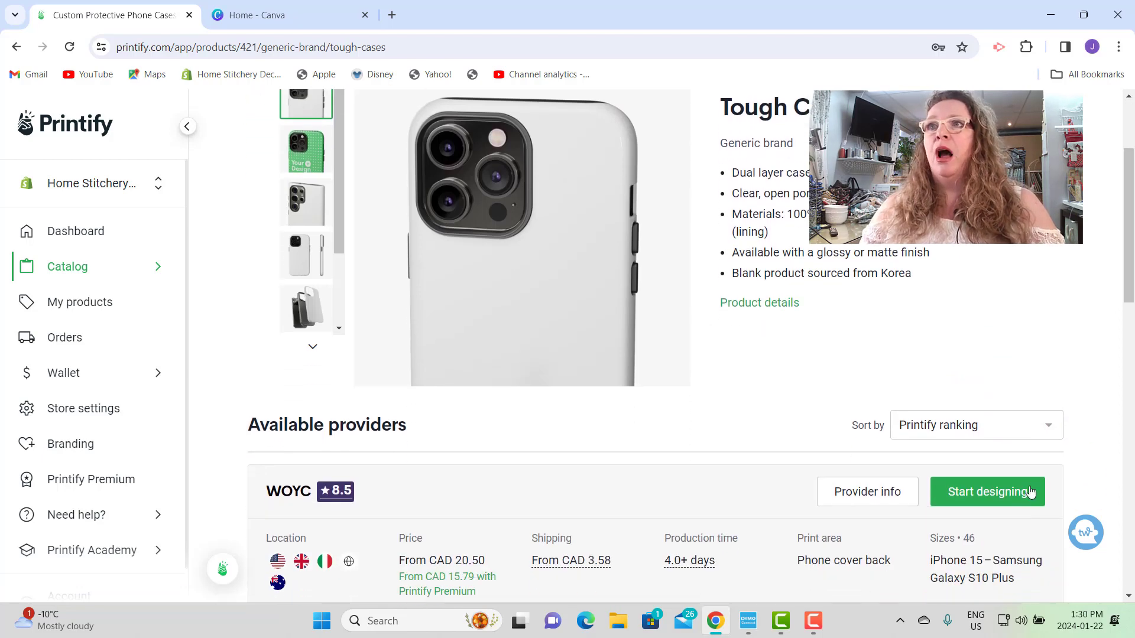
pyautogui.click(1005, 506)
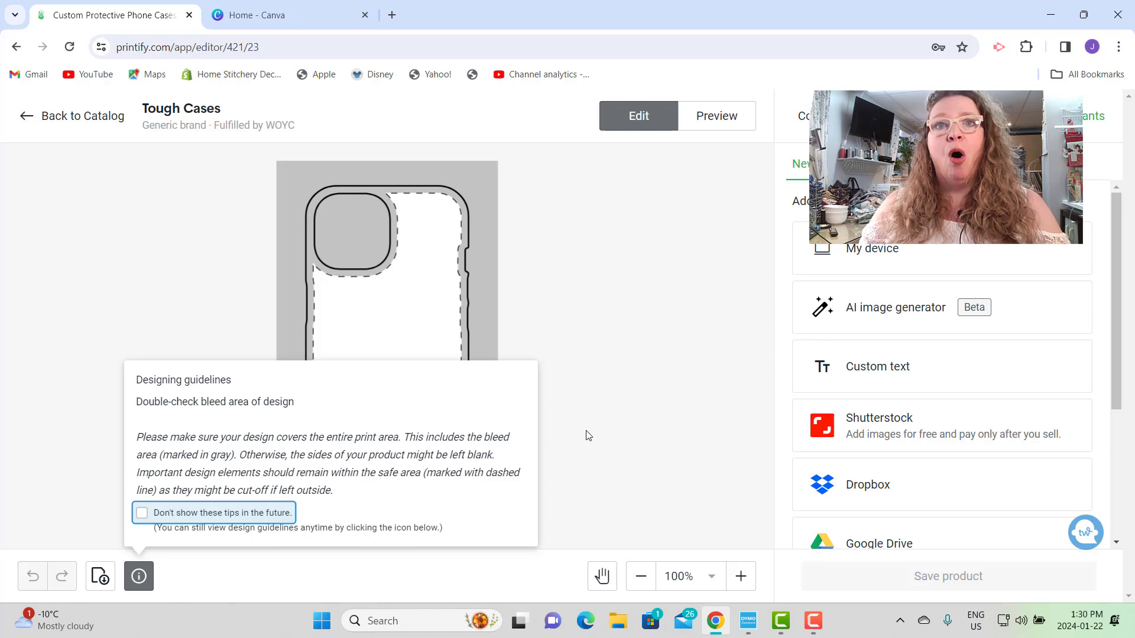
pyautogui.click(615, 391)
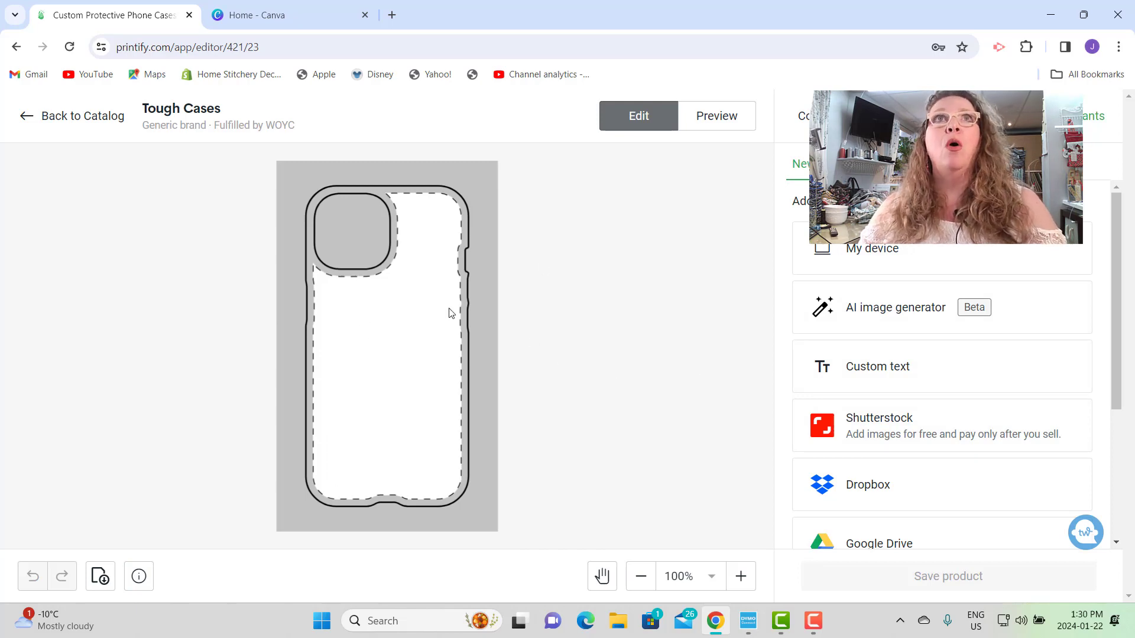
# - Switch to Canva and create a new custom-size design of 300 × 300 px
pyautogui.click(305, 16)
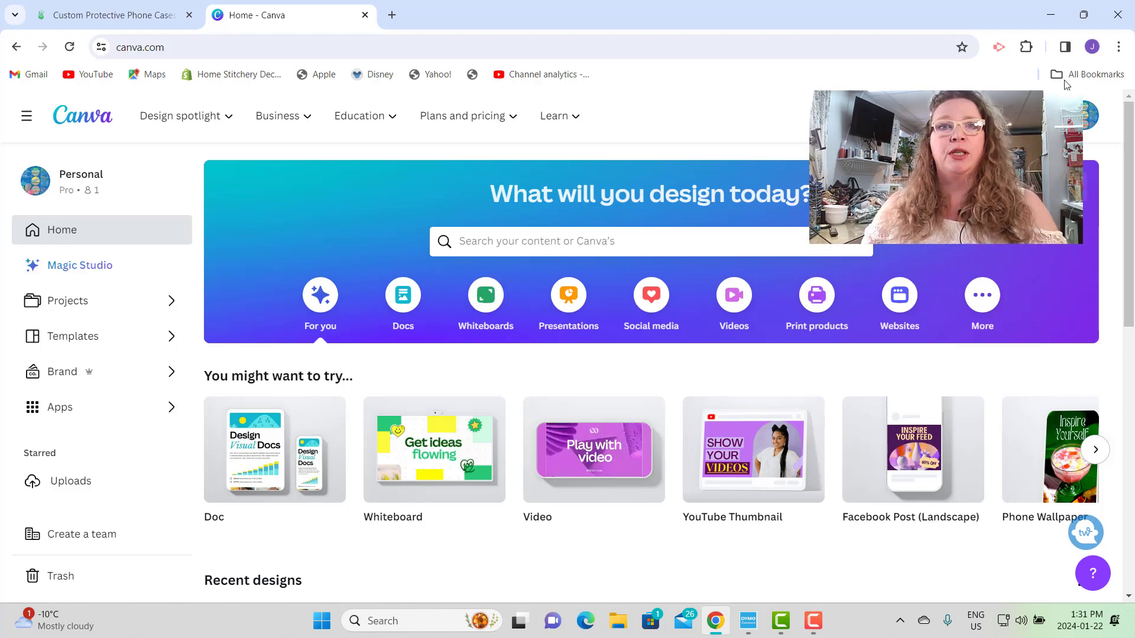
pyautogui.click(946, 115)
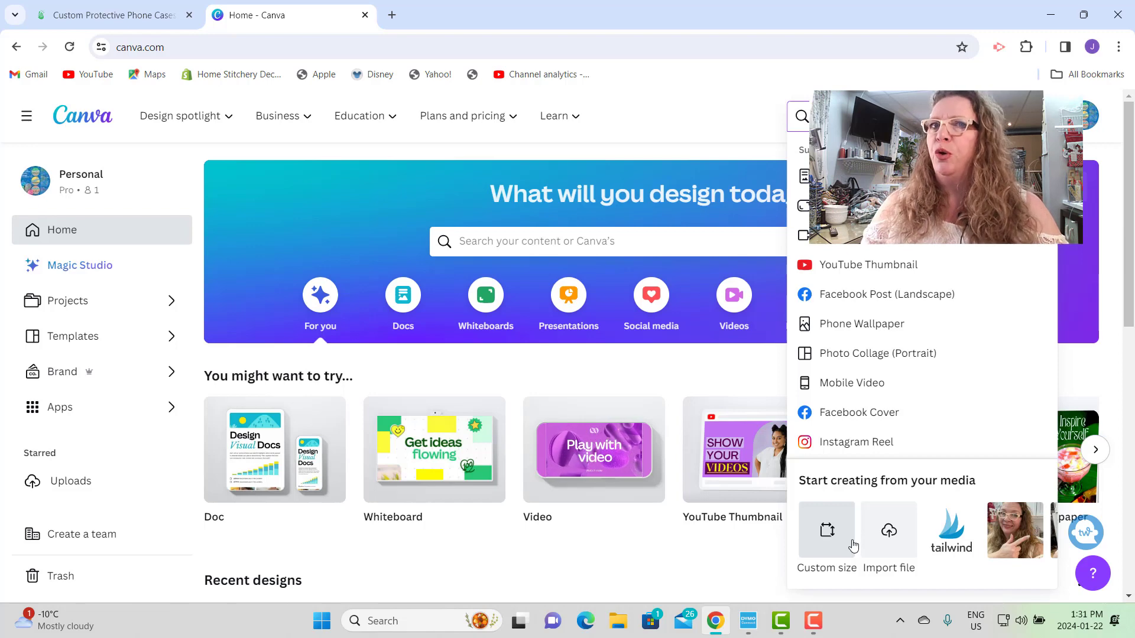
pyautogui.click(826, 542)
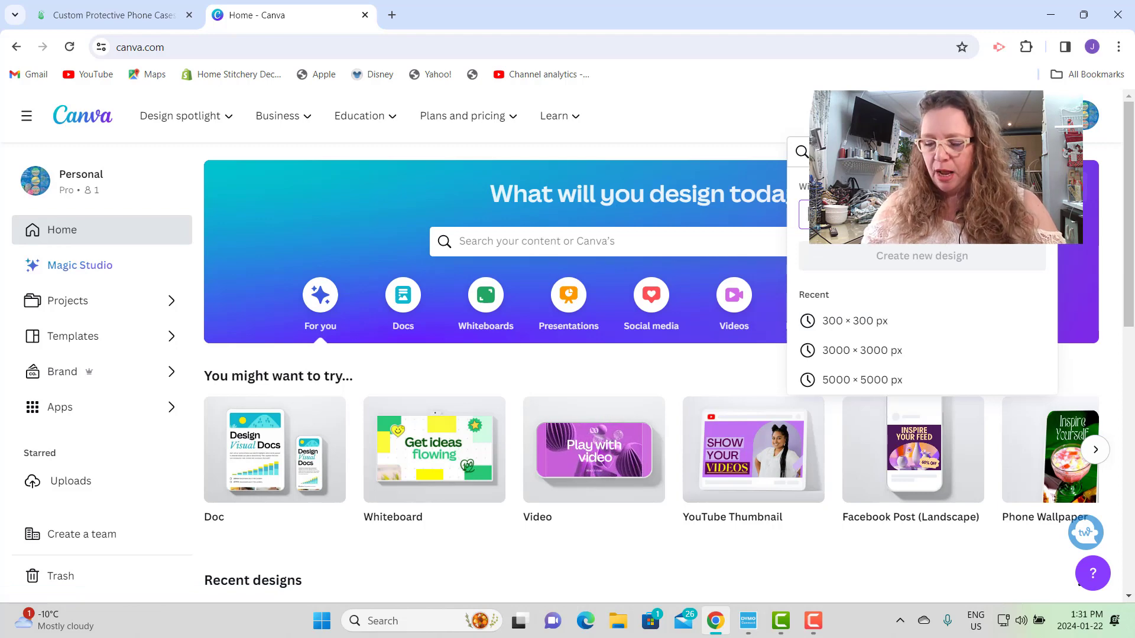
pyautogui.write('3000')
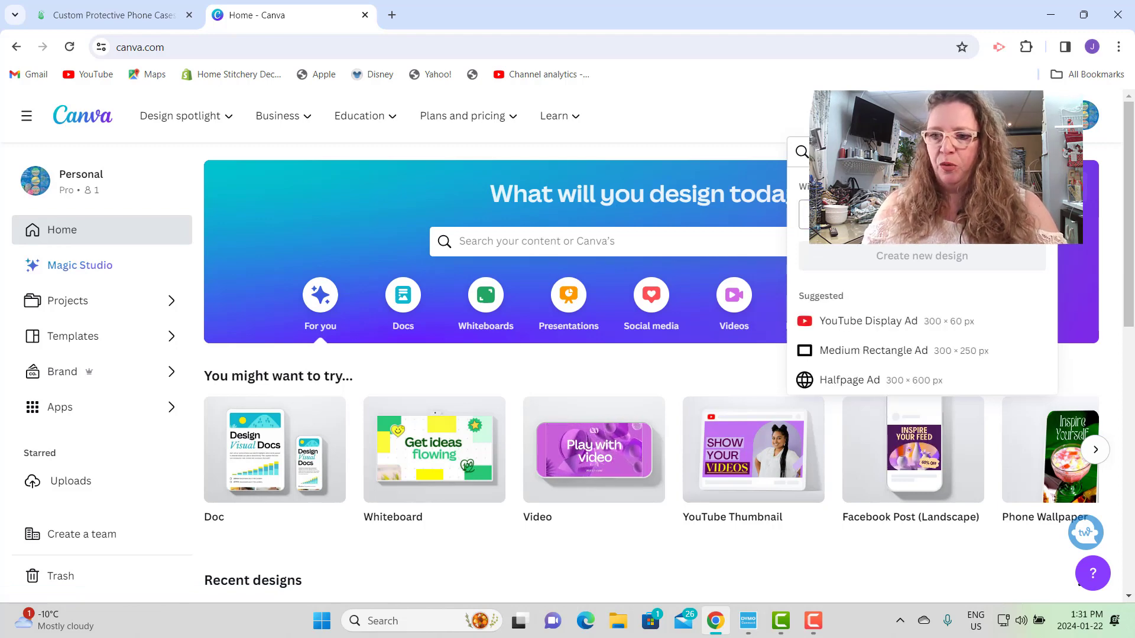
pyautogui.press('Tab')
pyautogui.write('3000')
pyautogui.click(957, 271)
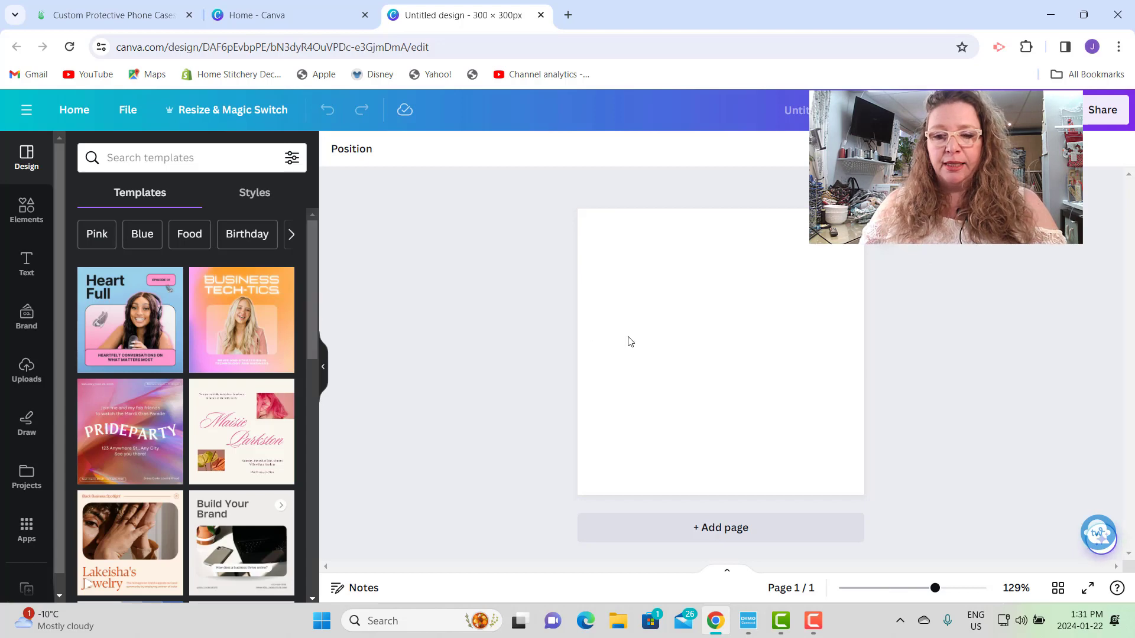
# - Fill the page background with the default light-to-dark blue linear gradient, #5de0e6 to #004aad
pyautogui.click(672, 329)
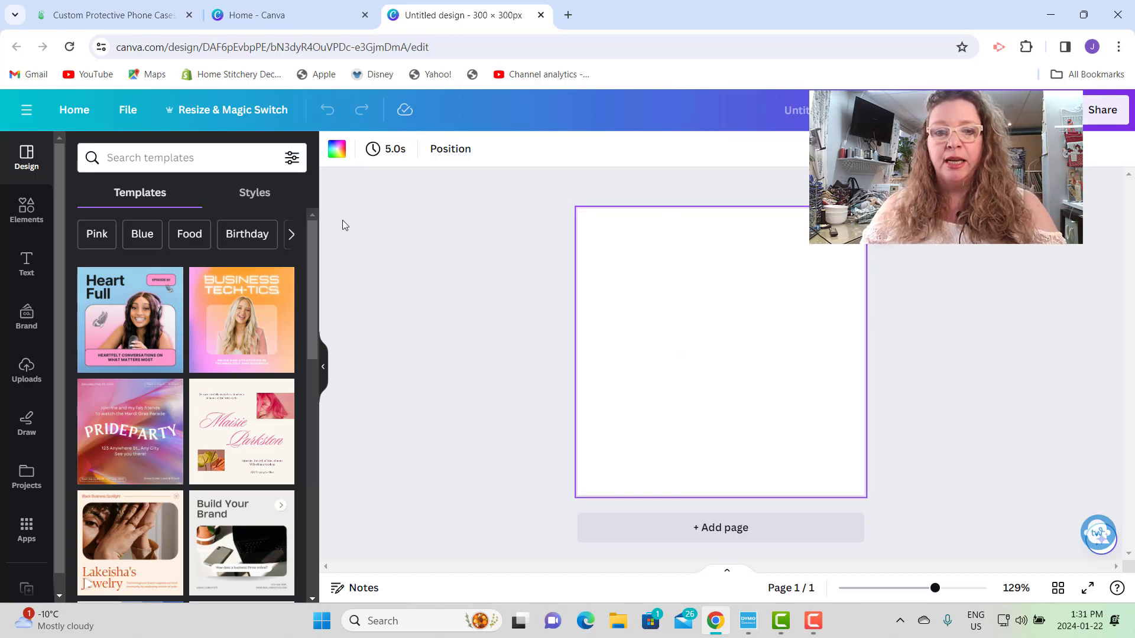
pyautogui.click(339, 150)
pyautogui.moveTo(314, 339); pyautogui.dragTo(309, 421)
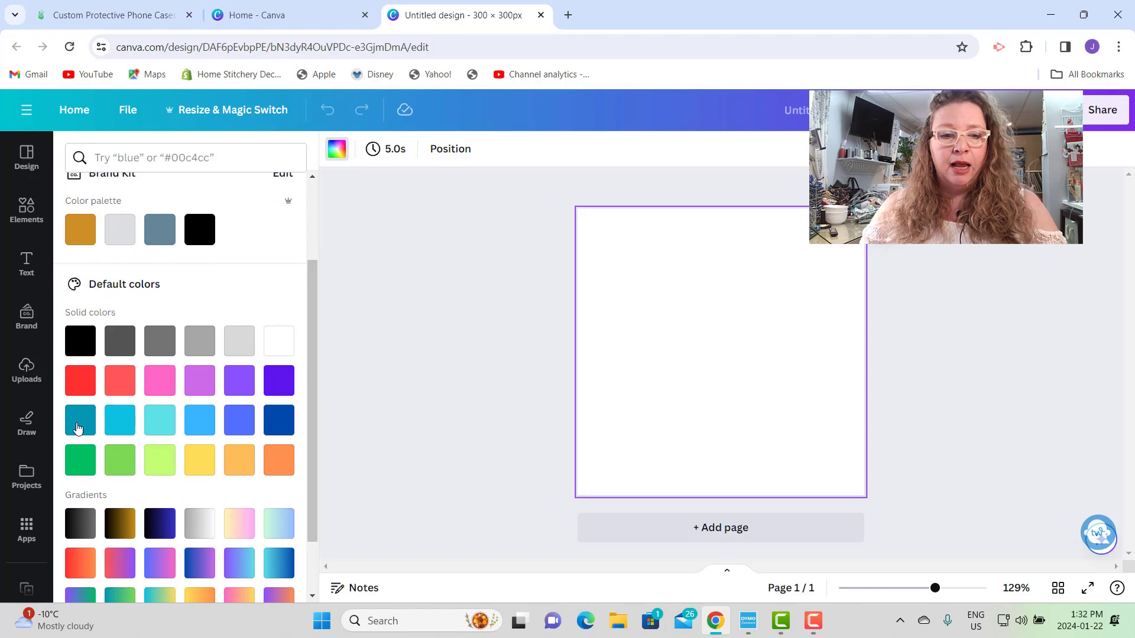
pyautogui.click(80, 420)
pyautogui.moveTo(314, 401); pyautogui.dragTo(314, 485)
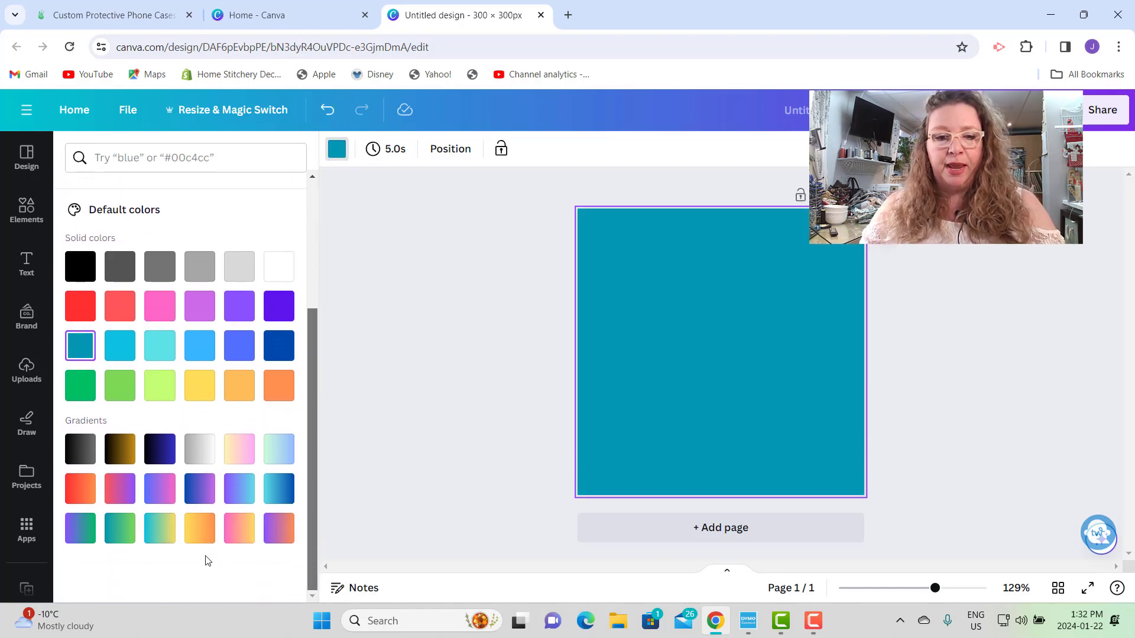
pyautogui.click(199, 450)
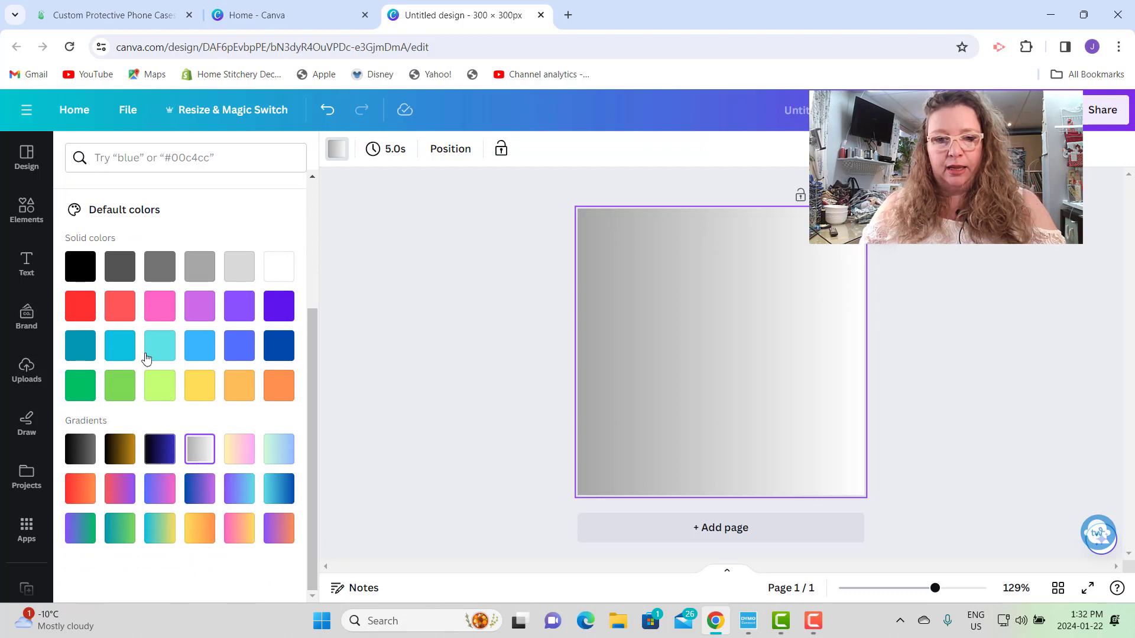
pyautogui.click(80, 345)
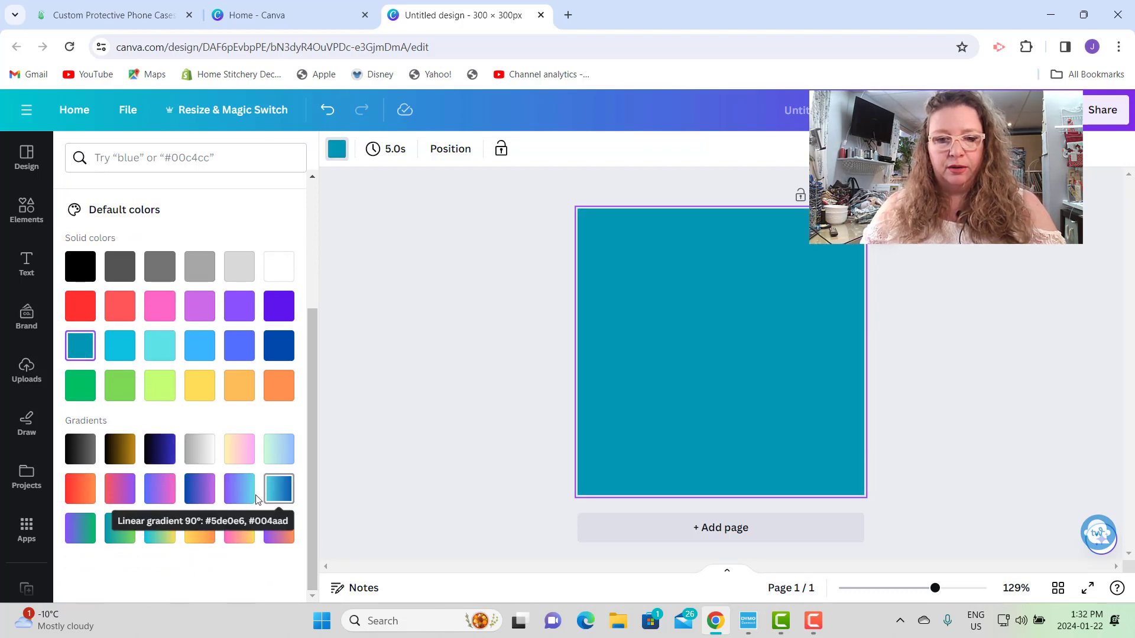
pyautogui.click(243, 489)
pyautogui.click(279, 495)
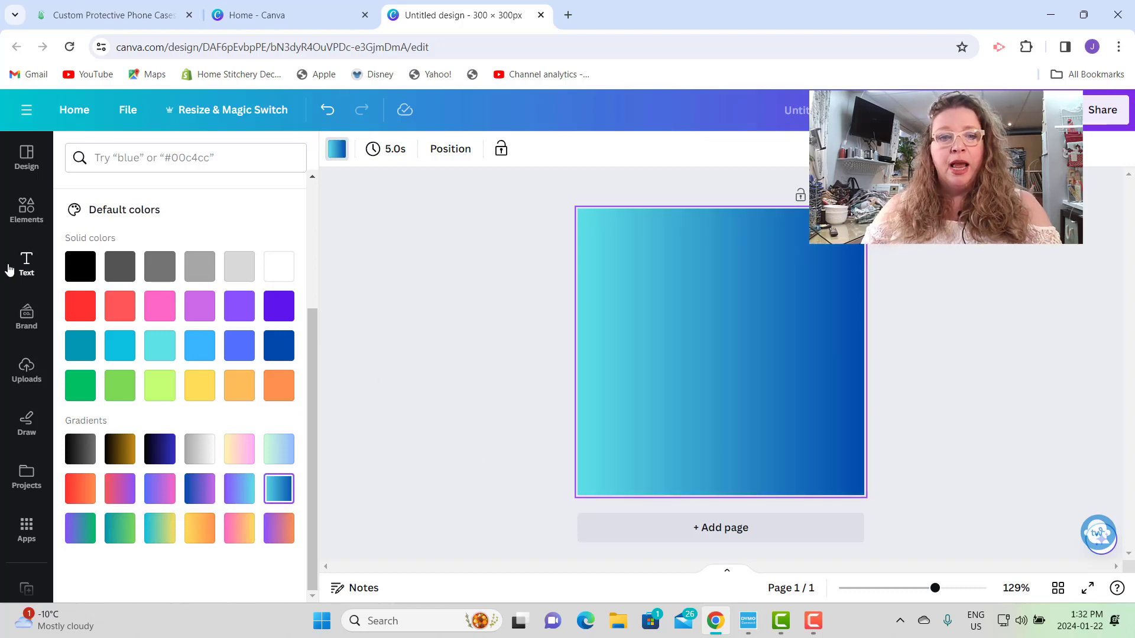
# - Search the elements for "gold leafs" and show all matching graphics
pyautogui.click(27, 210)
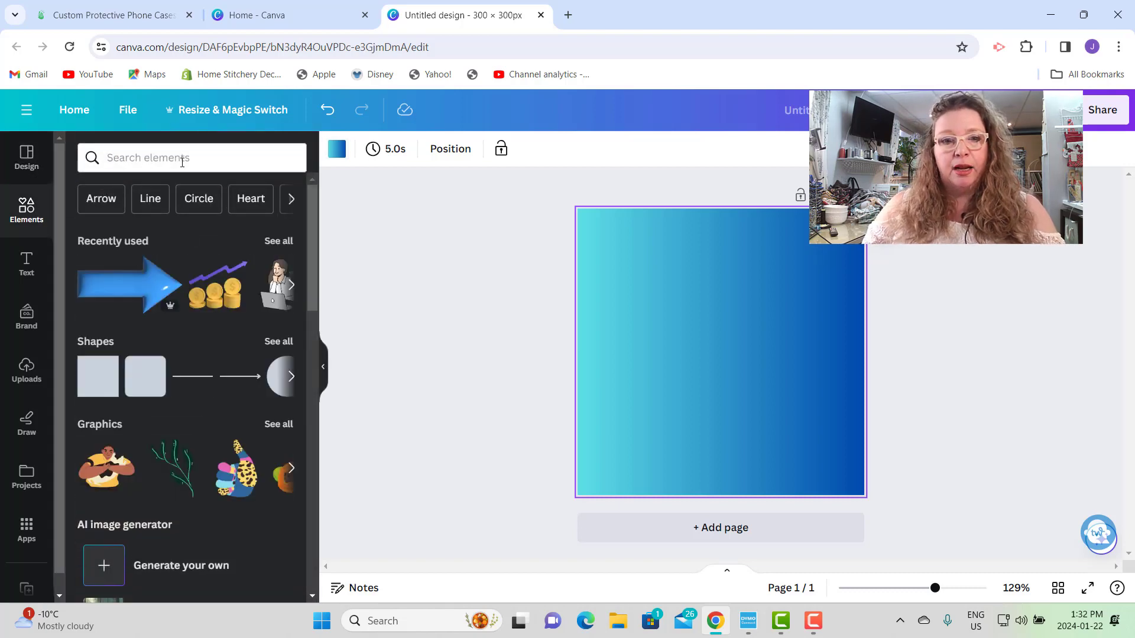
pyautogui.click(180, 158)
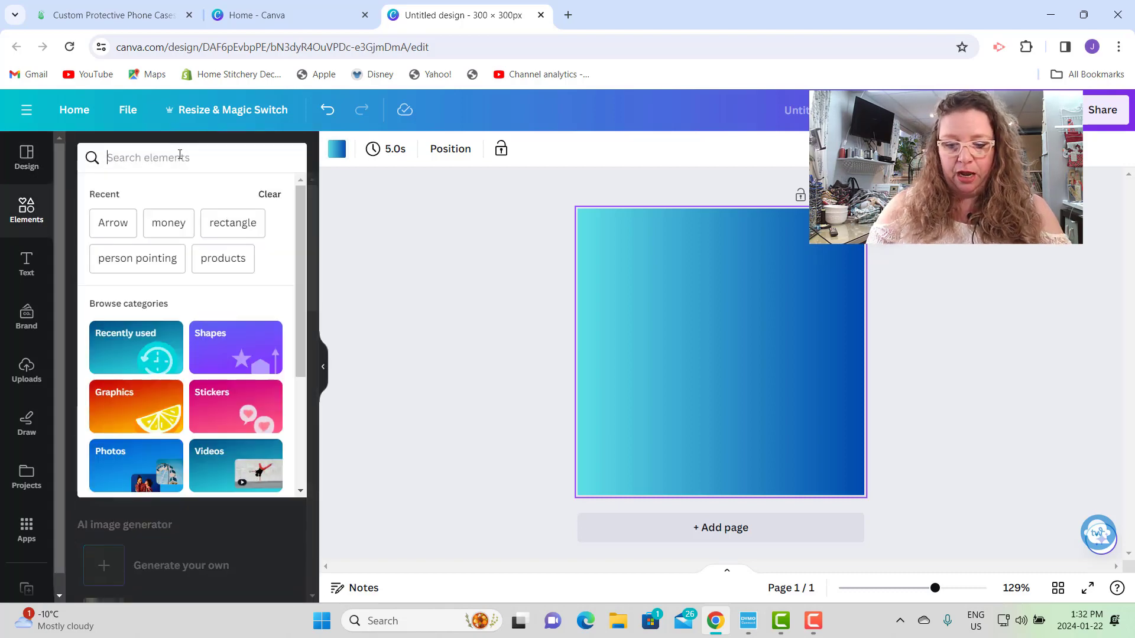
pyautogui.write('gold leafs')
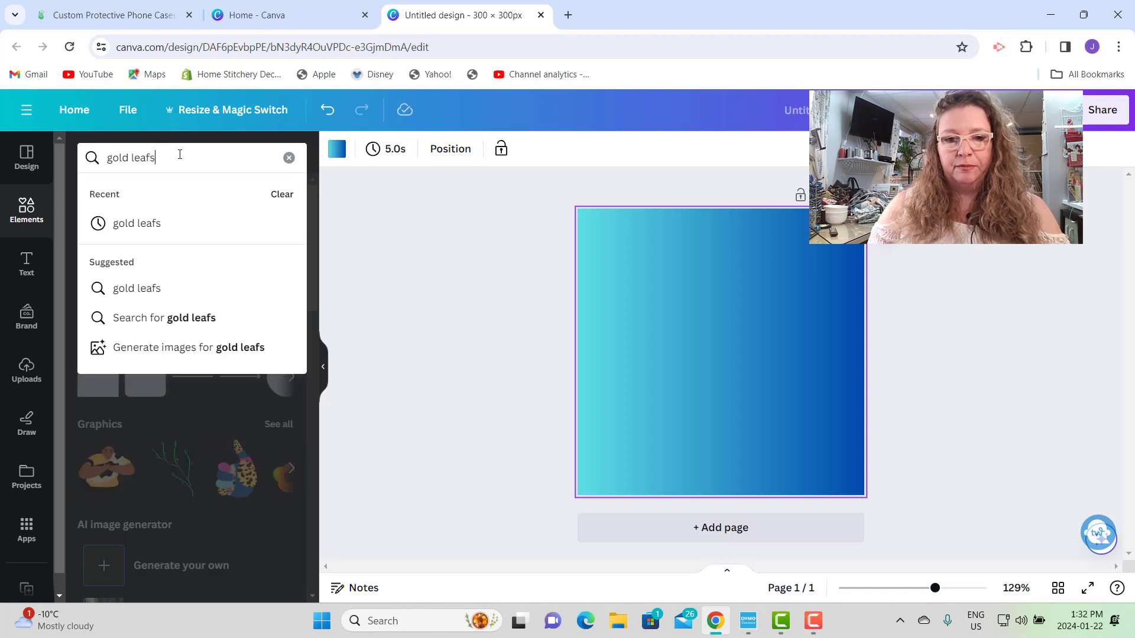
pyautogui.press('Return')
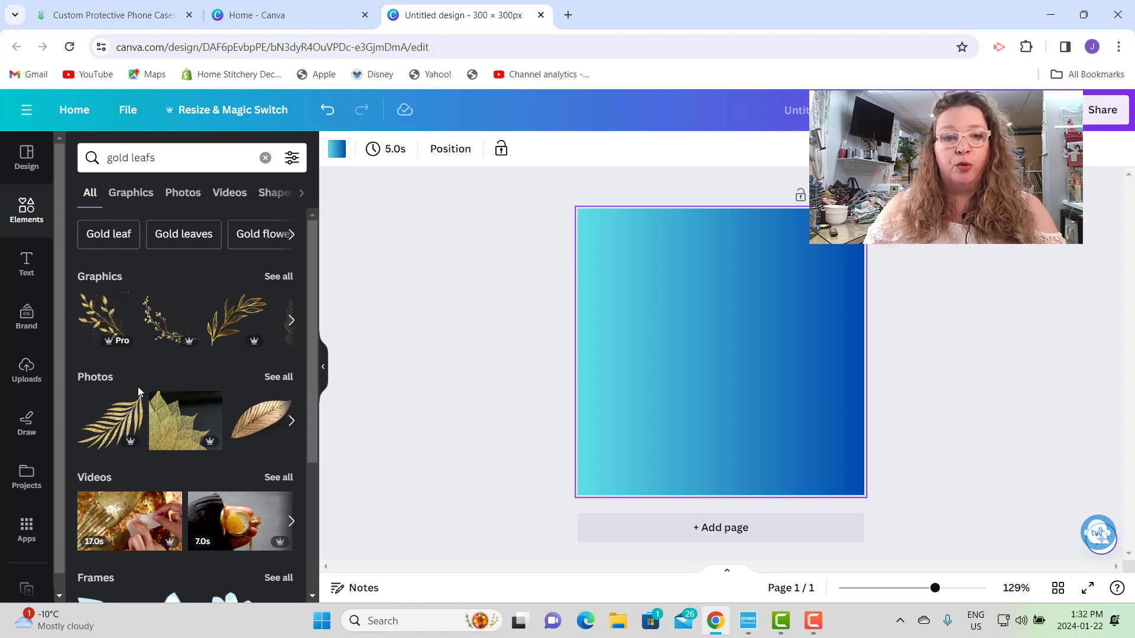
pyautogui.click(285, 278)
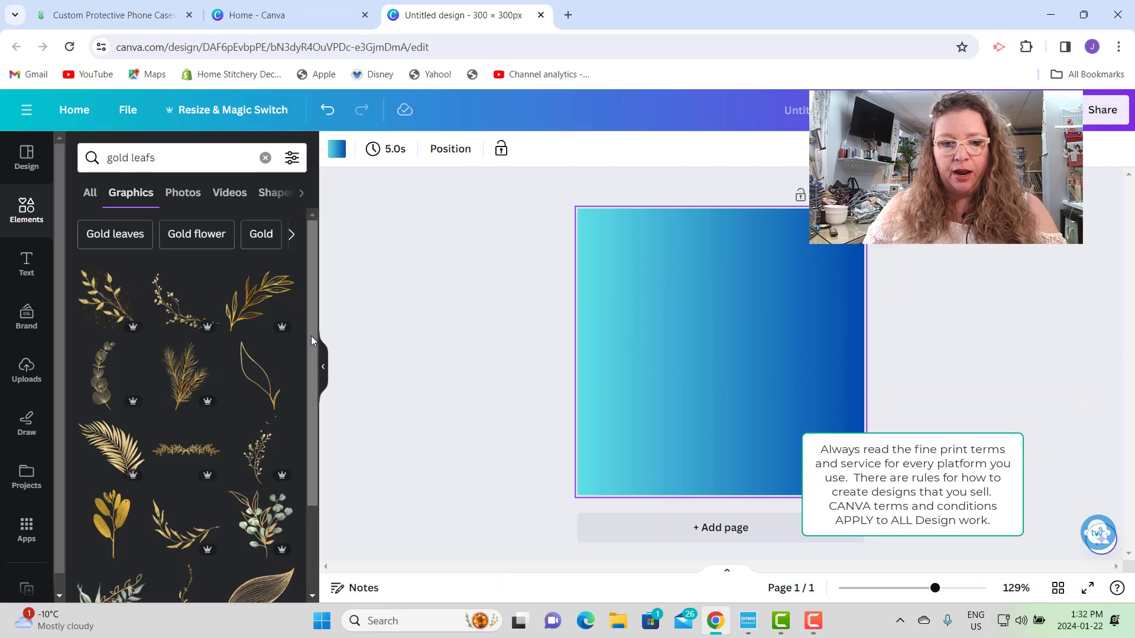
# - Insert the gold palm leaf graphic, shrink it to about a quarter of the page width and place it in the page's upper-left corner
pyautogui.click(118, 455)
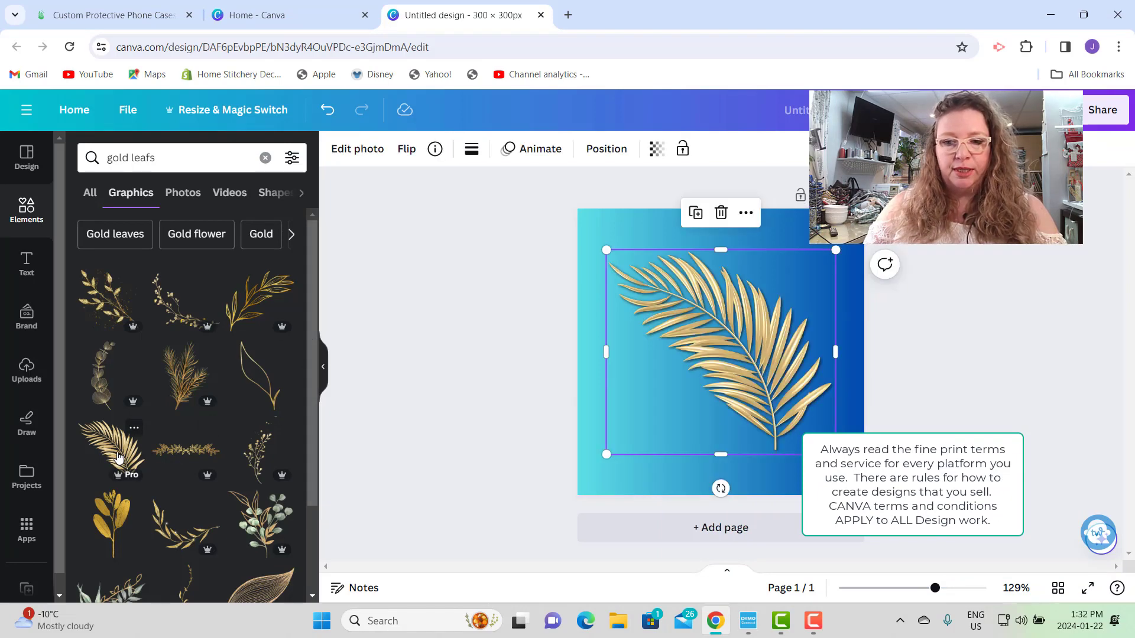
pyautogui.moveTo(779, 371); pyautogui.dragTo(768, 360)
pyautogui.moveTo(805, 414); pyautogui.dragTo(652, 274)
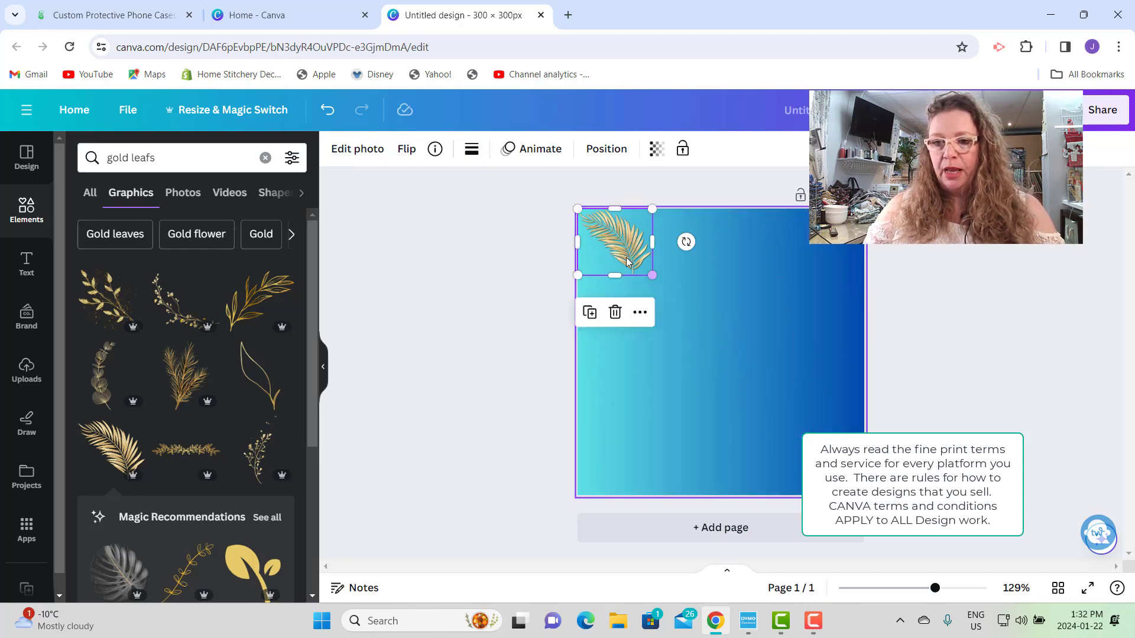
# - Duplicate the small palm leaf nine times in a diagonal row and leave the crop mode
pyautogui.click(589, 313)
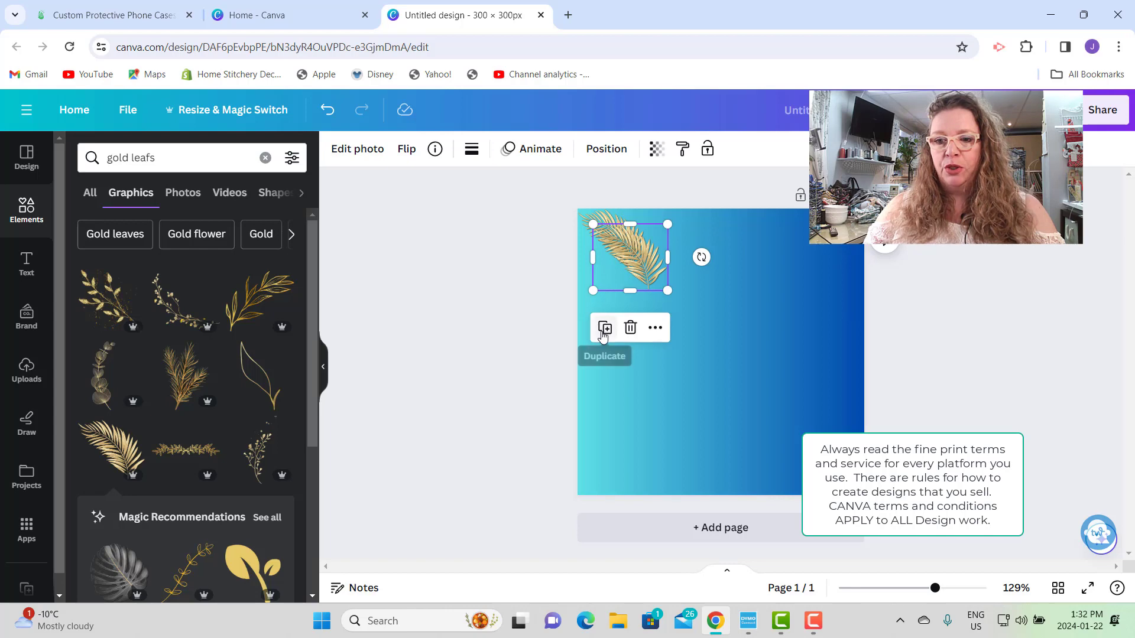
pyautogui.moveTo(607, 278); pyautogui.dragTo(623, 294)
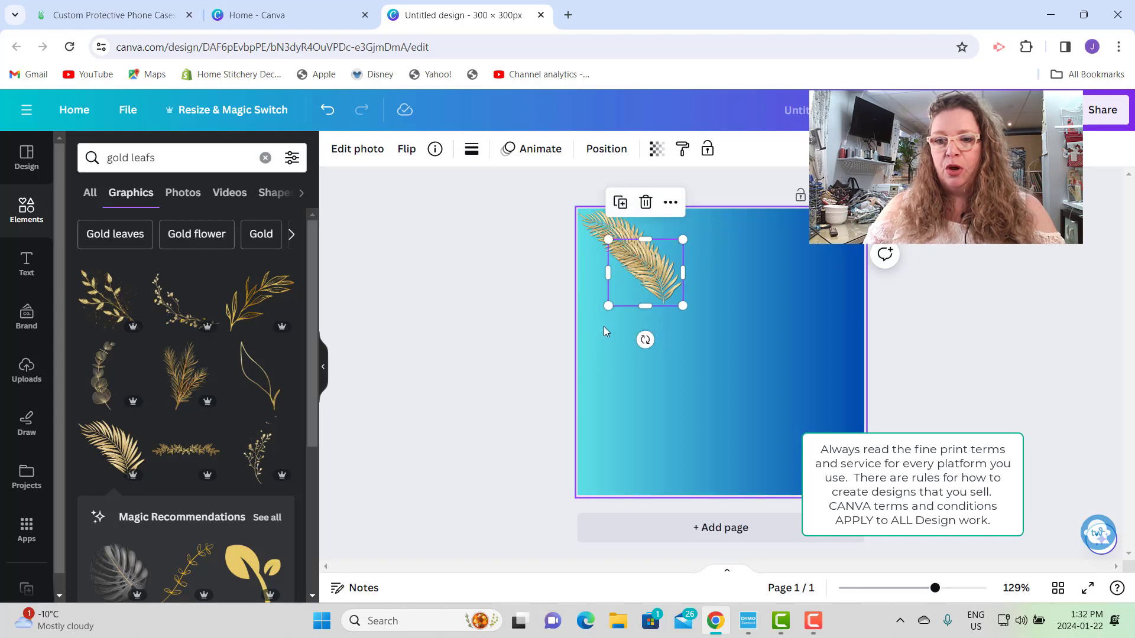
pyautogui.click(620, 202)
pyautogui.click(634, 218)
pyautogui.click(650, 235)
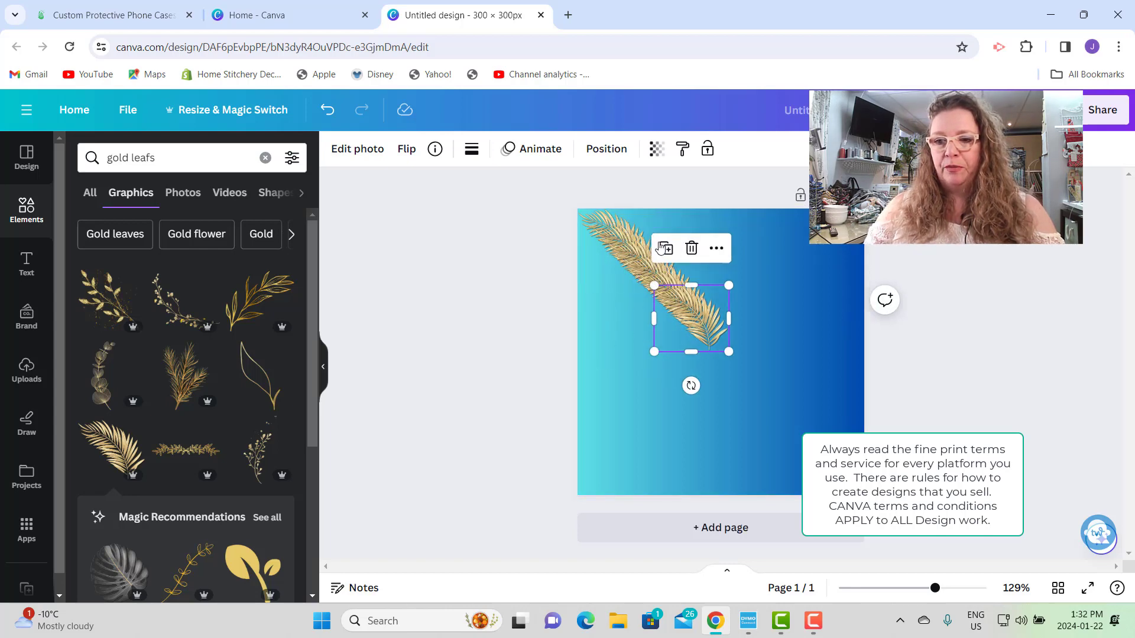
pyautogui.click(666, 249)
pyautogui.click(681, 264)
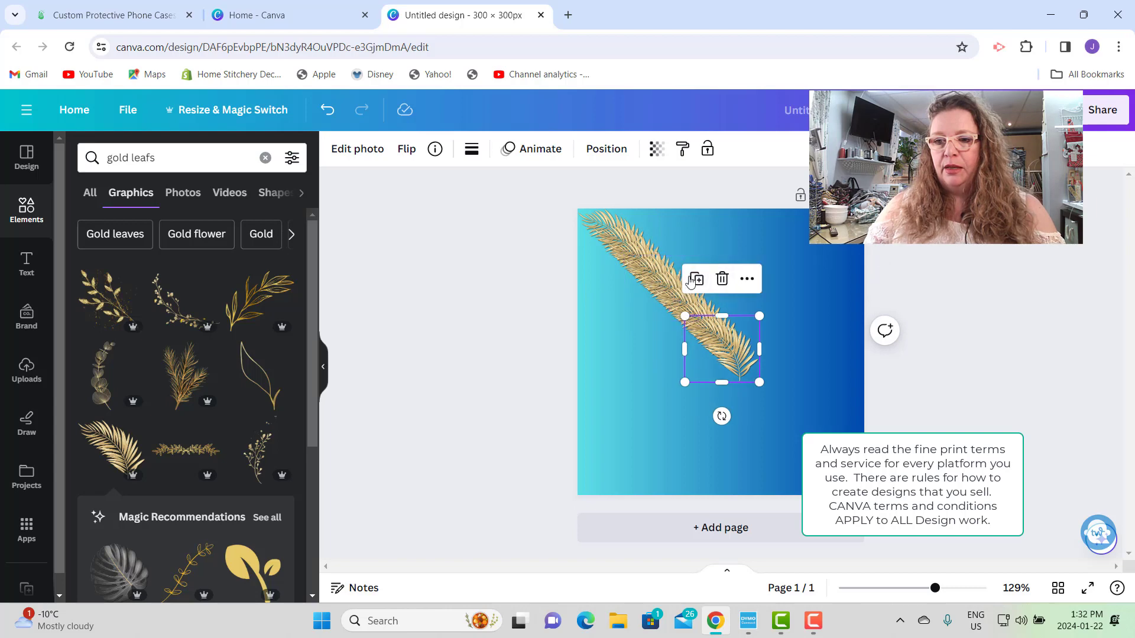
pyautogui.click(696, 280)
pyautogui.click(712, 295)
pyautogui.click(712, 300)
pyautogui.doubleClick(712, 299)
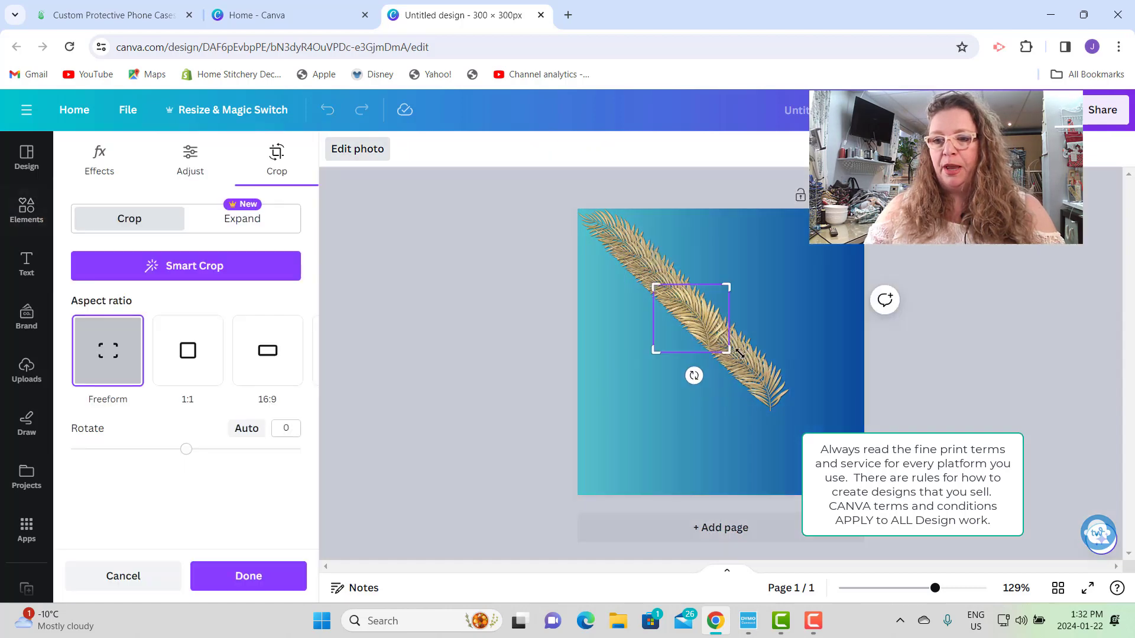
pyautogui.click(895, 352)
# - Spread leaf copies to the page's upper-right and lower-left corners, upper edge, left side and right side
pyautogui.moveTo(726, 289); pyautogui.dragTo(860, 212)
pyautogui.click(736, 378)
pyautogui.moveTo(736, 378); pyautogui.dragTo(600, 485)
pyautogui.moveTo(709, 337); pyautogui.dragTo(745, 243)
pyautogui.moveTo(663, 364); pyautogui.dragTo(564, 406)
pyautogui.click(680, 298)
pyautogui.moveTo(680, 299); pyautogui.dragTo(826, 347)
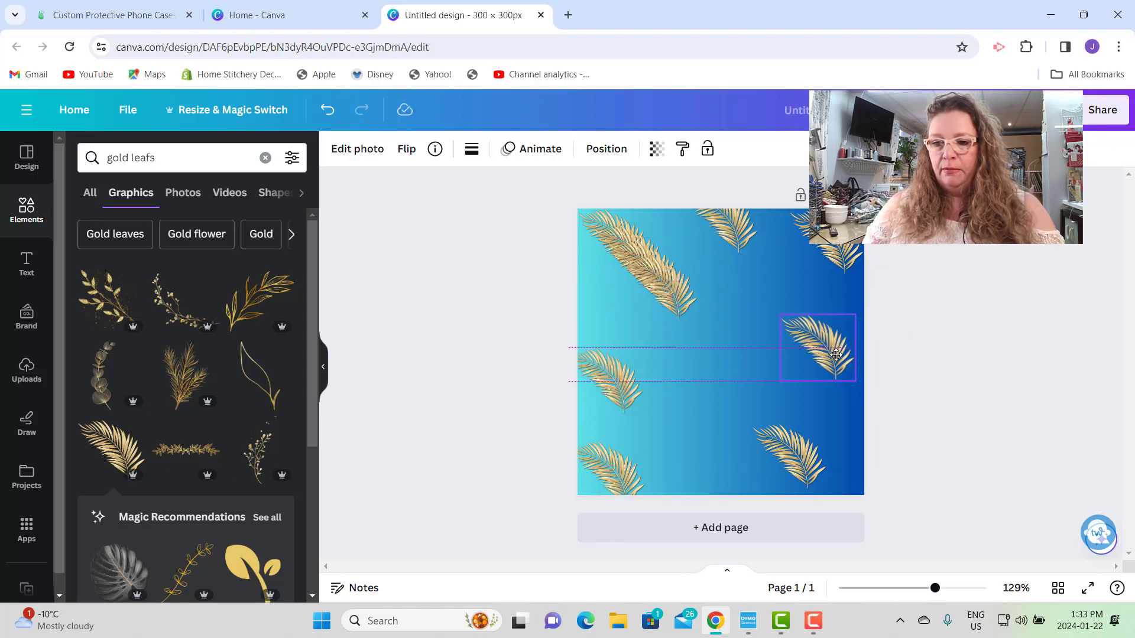
# - Move three more leaf copies to the lower middle, the right side and the upper left side of the page
pyautogui.moveTo(694, 301); pyautogui.dragTo(685, 461)
pyautogui.moveTo(668, 275); pyautogui.dragTo(796, 337)
pyautogui.moveTo(627, 254); pyautogui.dragTo(614, 319)
# - Place a leaf copy near the page's centre and tilt it, and rotate the upper-edge leaf to about 130°
pyautogui.moveTo(710, 335); pyautogui.dragTo(686, 347)
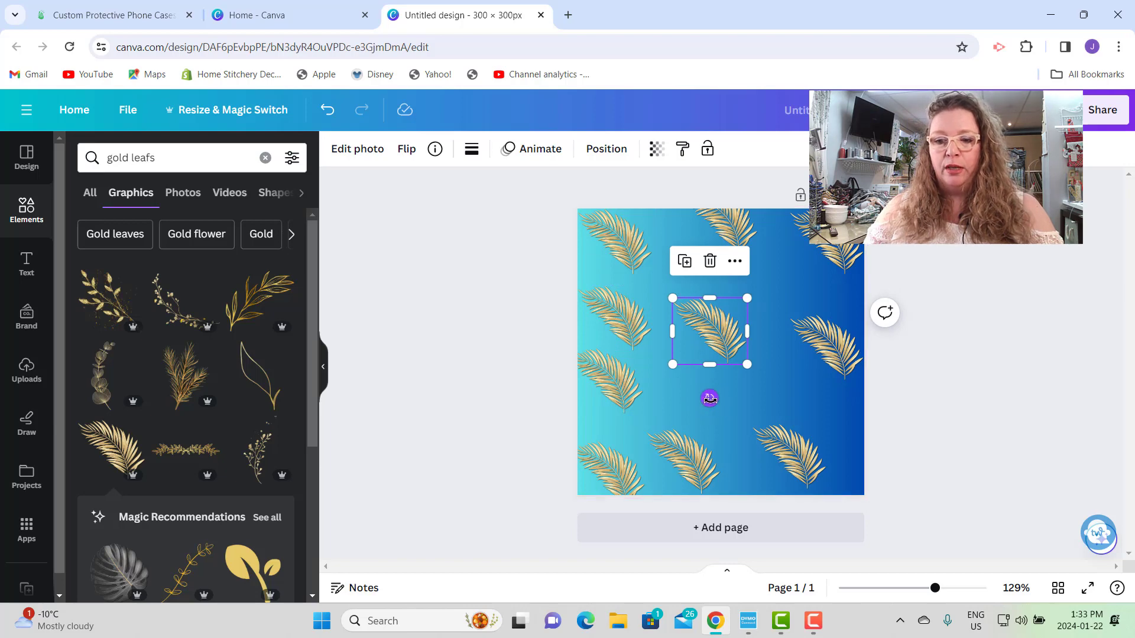
pyautogui.moveTo(710, 399); pyautogui.dragTo(740, 323)
pyautogui.click(727, 225)
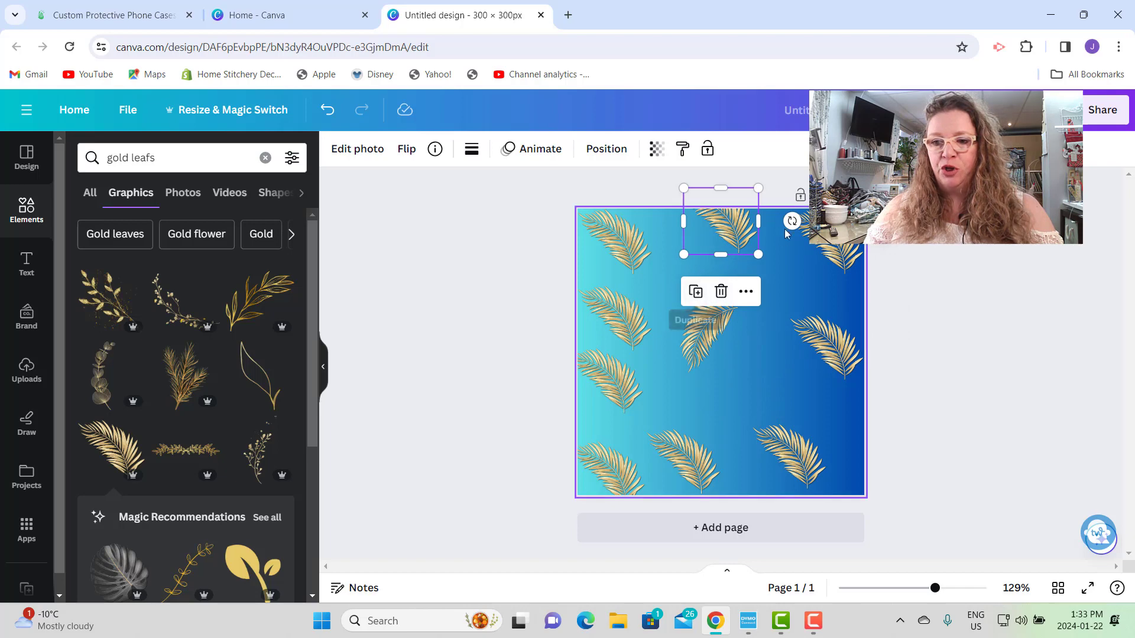
pyautogui.moveTo(793, 221); pyautogui.dragTo(656, 227)
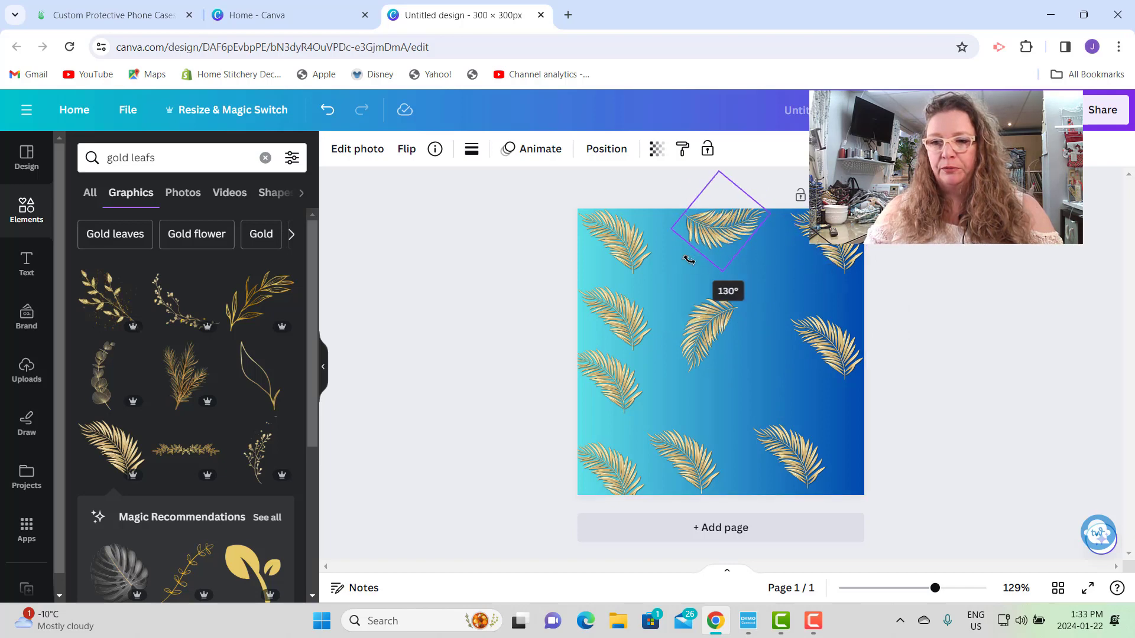
# - Rotate the upper-right, right-side and lower-right leaves to varied angles and shift the lower-right leaf toward the page's right edge
pyautogui.click(827, 257)
pyautogui.moveTo(897, 245); pyautogui.dragTo(857, 279)
pyautogui.click(839, 369)
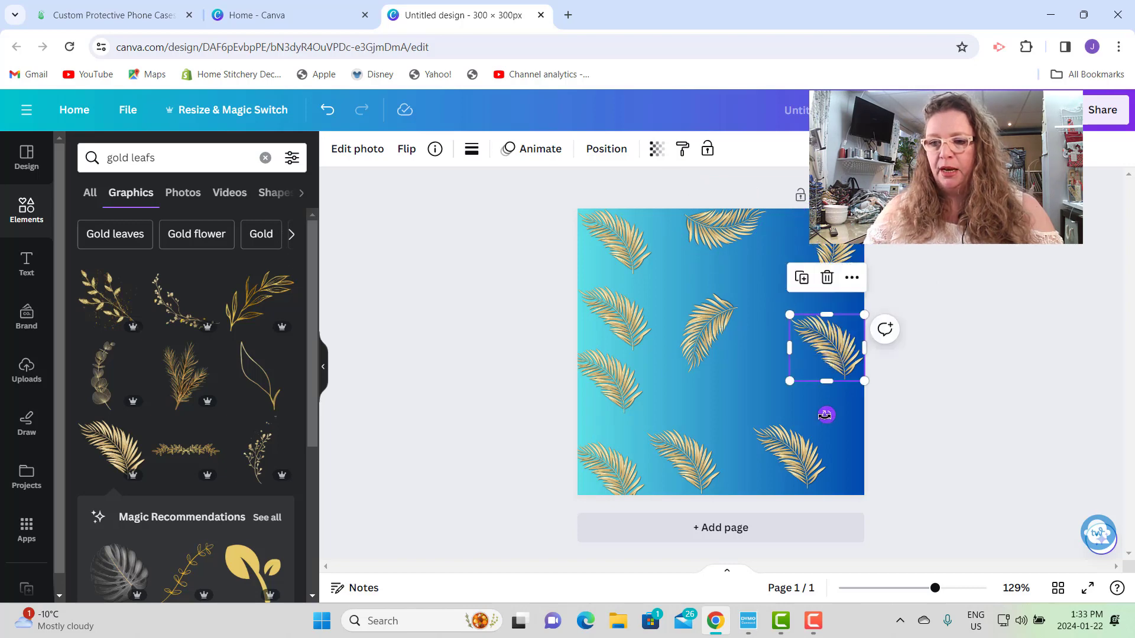
pyautogui.moveTo(825, 415); pyautogui.dragTo(875, 393)
pyautogui.click(800, 463)
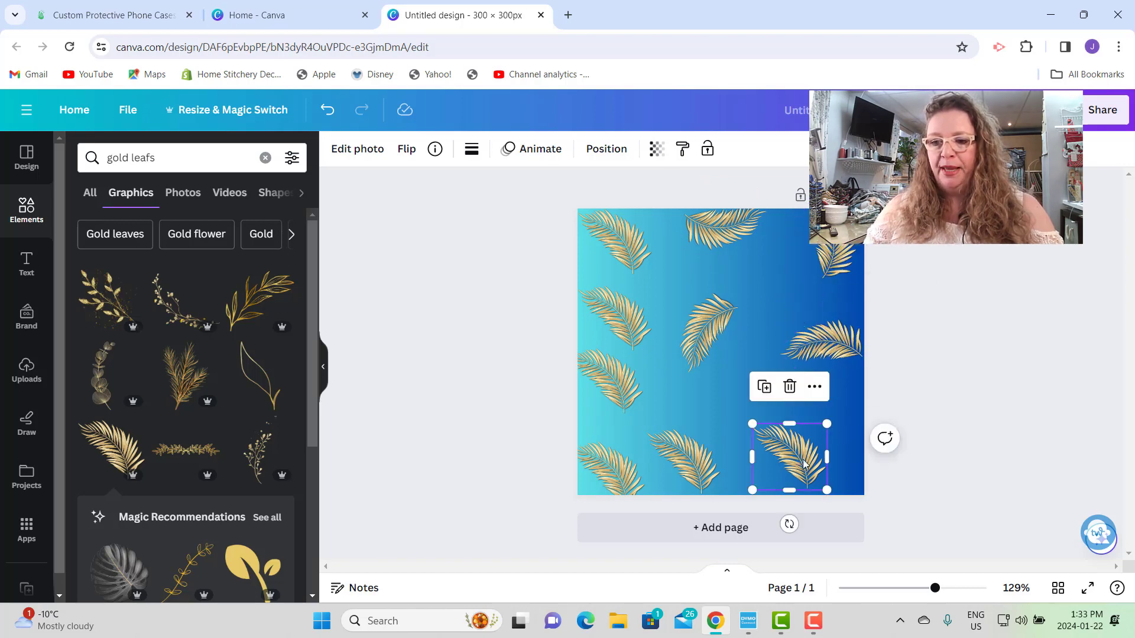
pyautogui.moveTo(789, 524); pyautogui.dragTo(742, 504)
pyautogui.moveTo(815, 462); pyautogui.dragTo(844, 448)
# - Shift the centre leaf slightly right, duplicate it and place an enlarged copy below it in the page's lower middle
pyautogui.click(709, 349)
pyautogui.moveTo(710, 348); pyautogui.dragTo(735, 346)
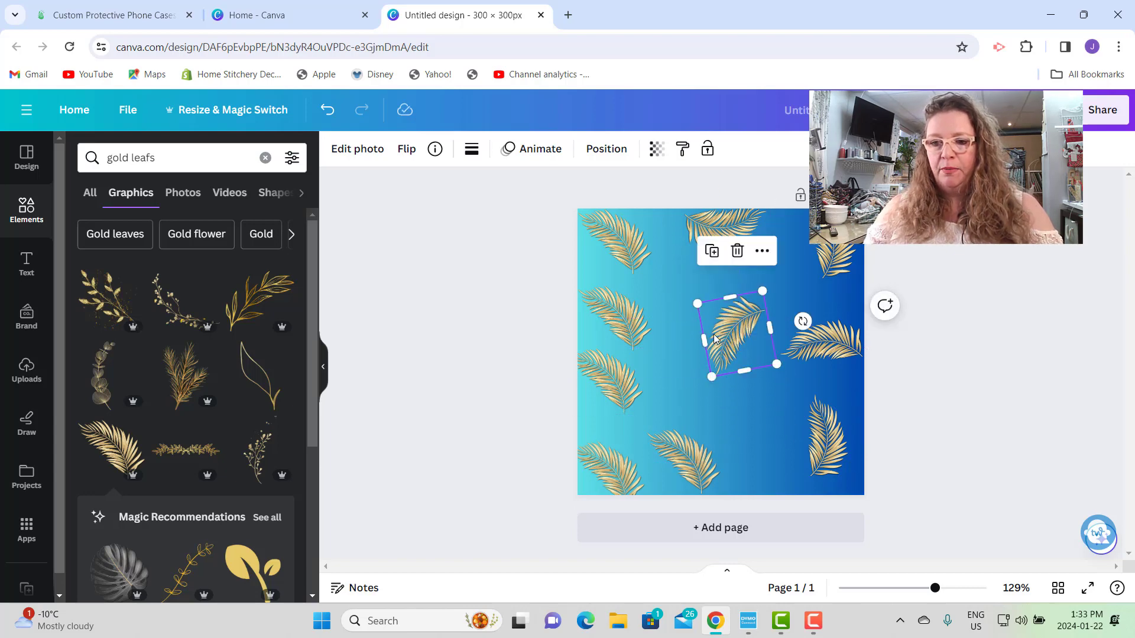
pyautogui.click(713, 251)
pyautogui.moveTo(739, 354); pyautogui.dragTo(700, 375)
pyautogui.moveTo(763, 421); pyautogui.dragTo(768, 414)
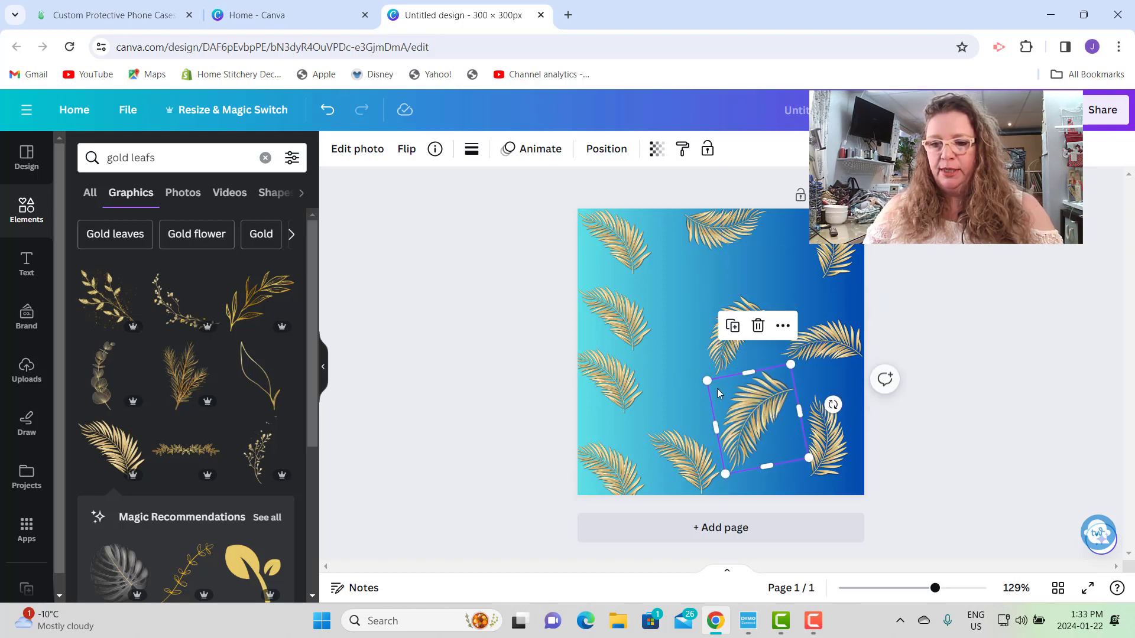
# - Duplicate the enlarged leaf into the upper middle with a different tilt, and move the smaller centre leaf toward the upper right
pyautogui.click(733, 326)
pyautogui.moveTo(773, 467); pyautogui.dragTo(697, 275)
pyautogui.moveTo(772, 289); pyautogui.dragTo(778, 266)
pyautogui.moveTo(729, 366); pyautogui.dragTo(762, 306)
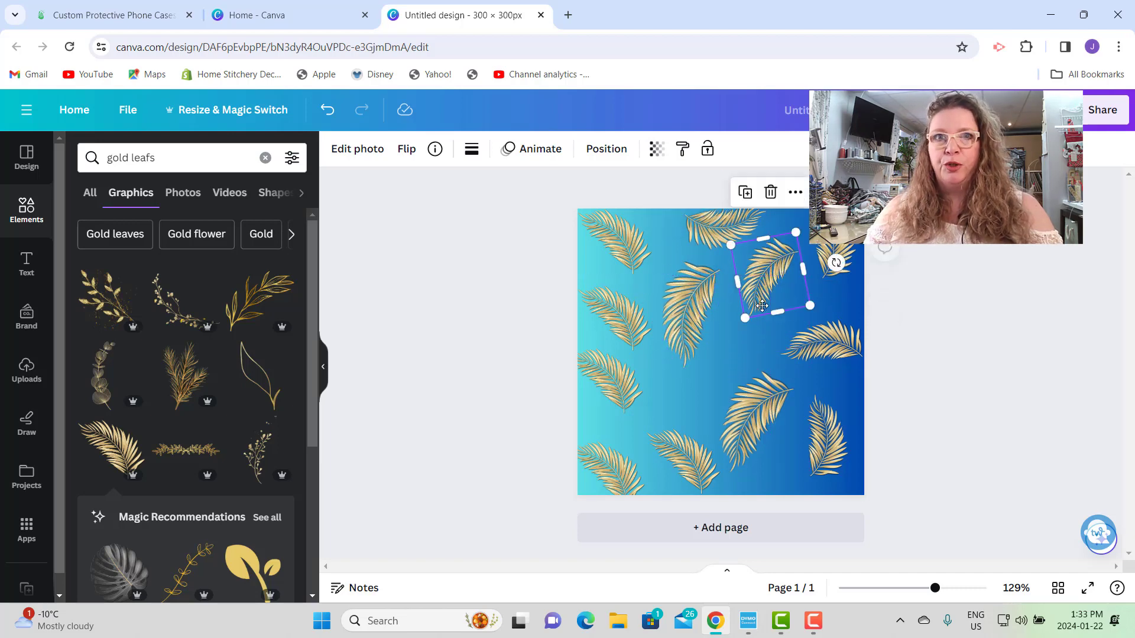
# - Shift the left-side leaf inward and rotate it, and place a duplicate of the large upper-middle leaf partly over the page's left edge
pyautogui.moveTo(610, 382); pyautogui.dragTo(648, 392)
pyautogui.click(688, 302)
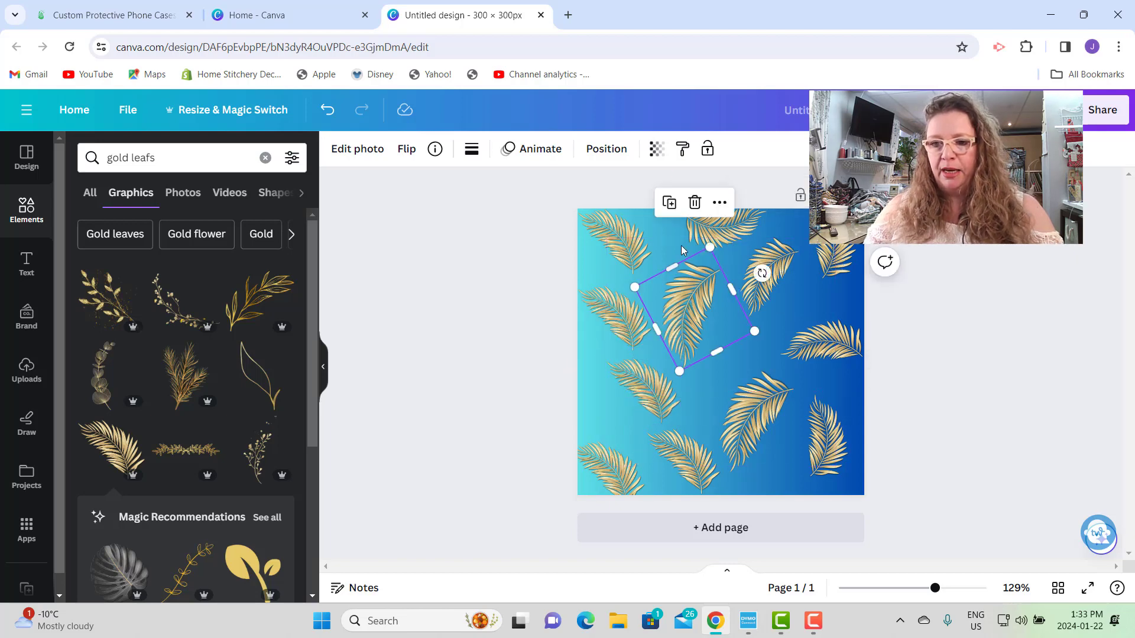
pyautogui.click(672, 203)
pyautogui.moveTo(690, 317); pyautogui.dragTo(570, 390)
pyautogui.moveTo(663, 408); pyautogui.dragTo(682, 411)
pyautogui.moveTo(661, 461); pyautogui.dragTo(542, 424)
pyautogui.moveTo(654, 411); pyautogui.dragTo(646, 412)
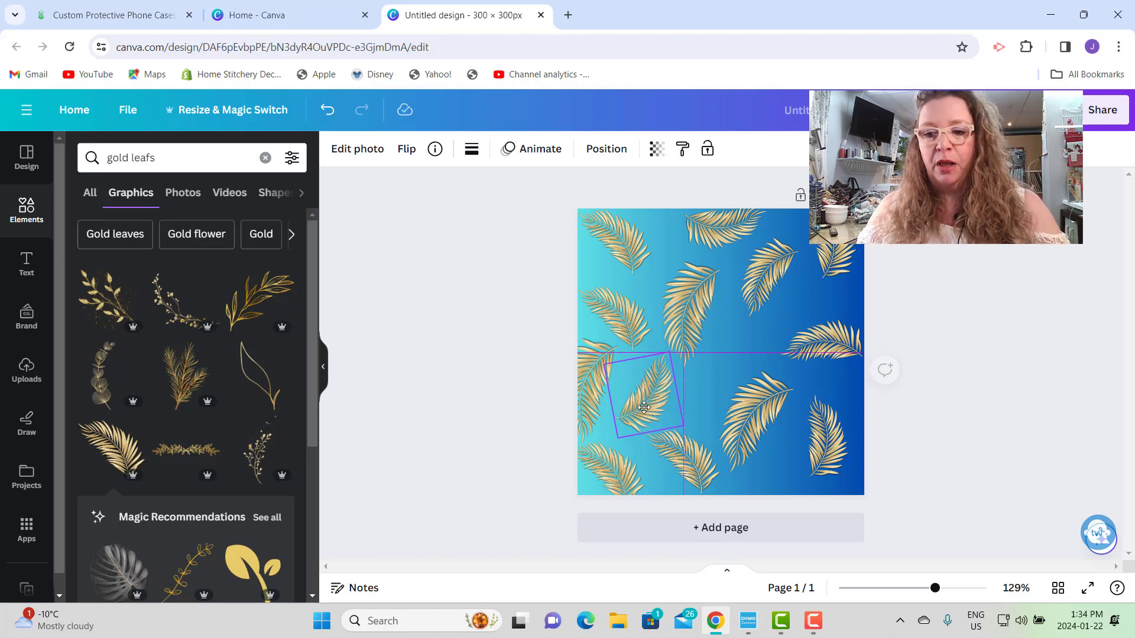
# - Rotate the upper-left leaf into its corner, shift the upper-edge leaf left and move the neighbouring upper-right leaf up
pyautogui.click(628, 260)
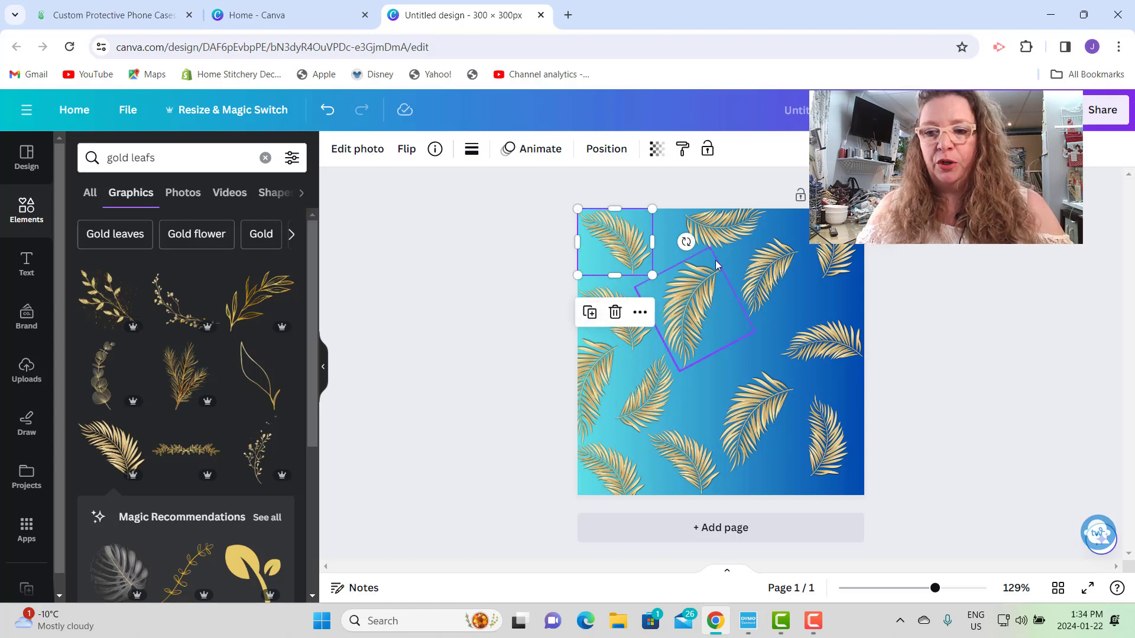
pyautogui.moveTo(686, 242); pyautogui.dragTo(607, 224)
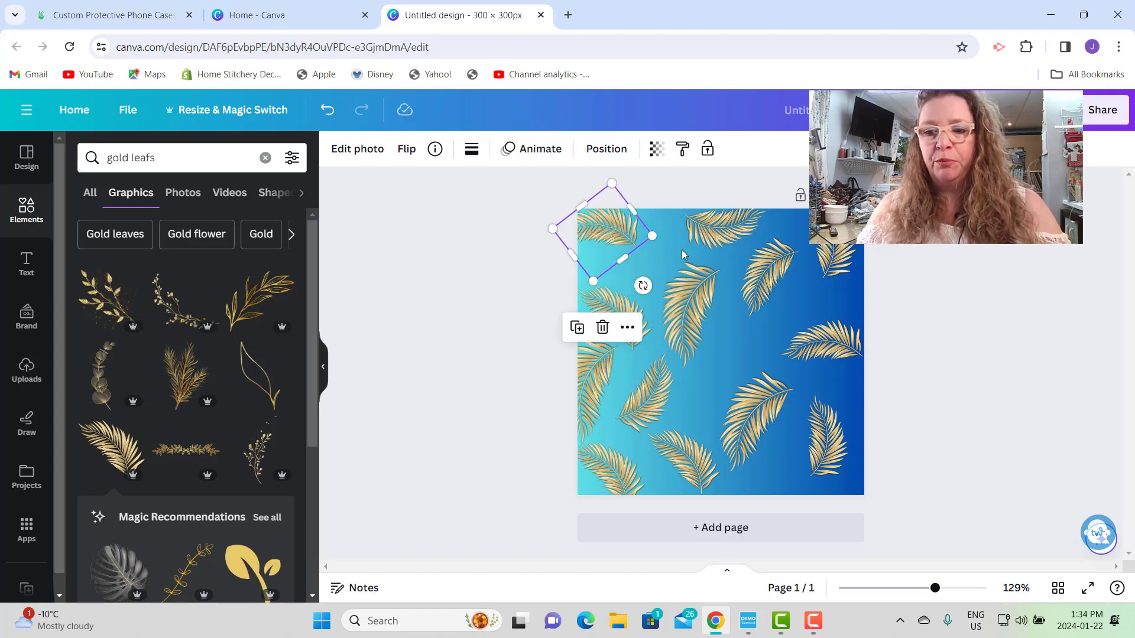
pyautogui.moveTo(702, 245); pyautogui.dragTo(667, 241)
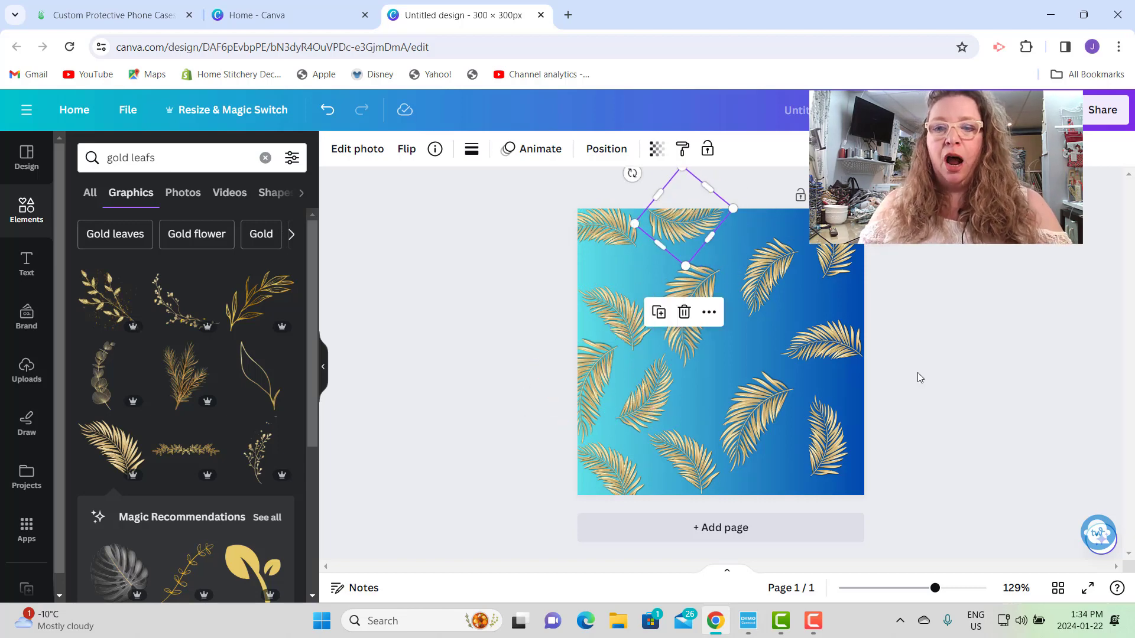
pyautogui.moveTo(782, 273); pyautogui.dragTo(775, 248)
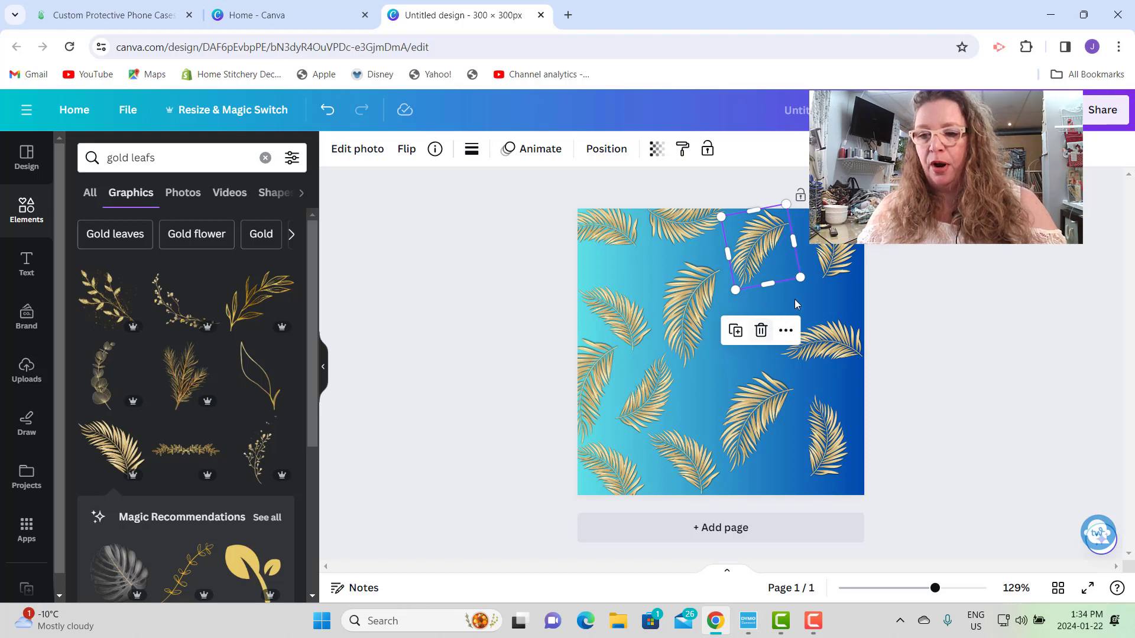
# - Duplicate the small upper-right leaf and the large lower-middle leaf, placing rotated copies right of centre and at the lower edge
pyautogui.moveTo(745, 263); pyautogui.dragTo(740, 347)
pyautogui.moveTo(818, 321); pyautogui.dragTo(673, 260)
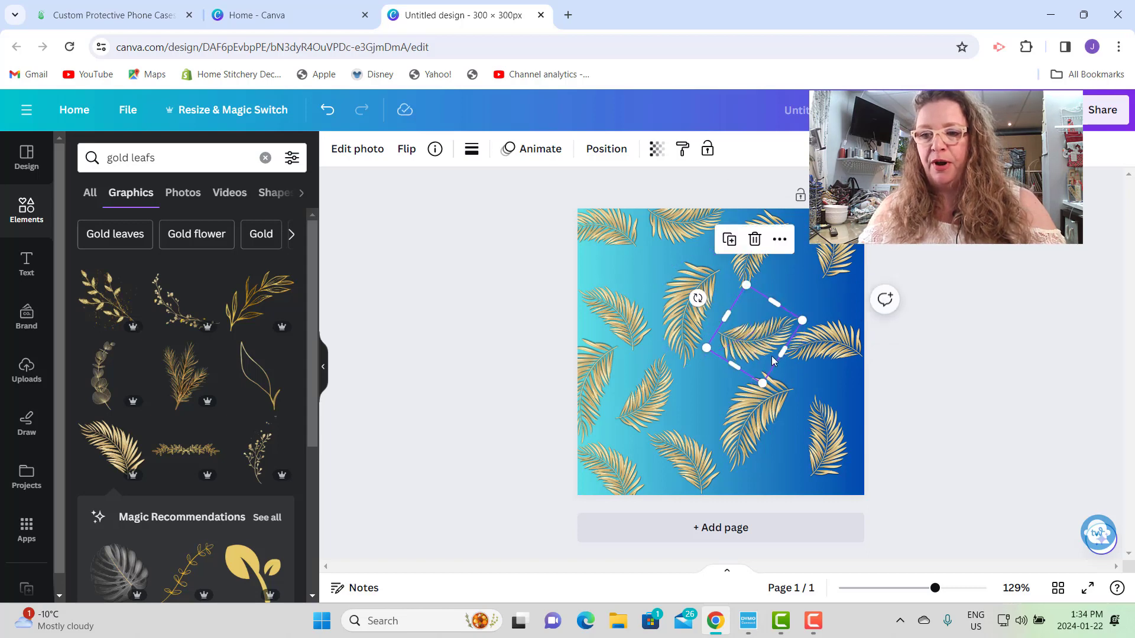
pyautogui.moveTo(767, 328); pyautogui.dragTo(782, 477)
pyautogui.click(713, 306)
pyautogui.moveTo(838, 438); pyautogui.dragTo(681, 526)
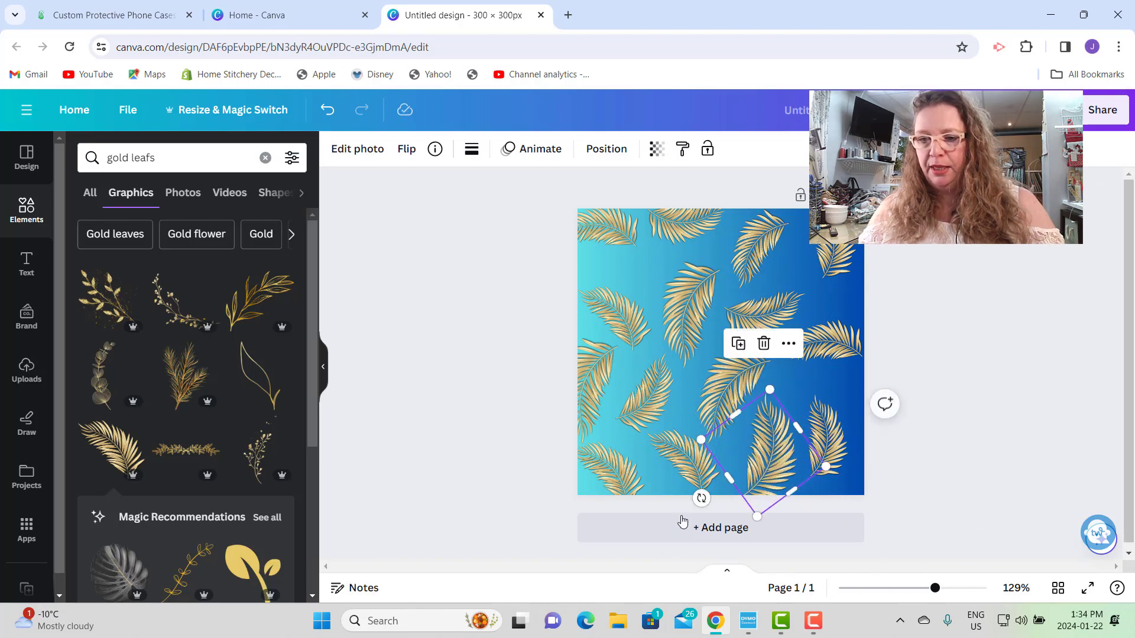
# - Duplicate the upper-left leaf, shrink the copy to fill the gap below it, and place another small copy in the upper-right gap
pyautogui.moveTo(785, 457); pyautogui.dragTo(620, 281)
pyautogui.click(577, 327)
pyautogui.moveTo(624, 319); pyautogui.dragTo(636, 282)
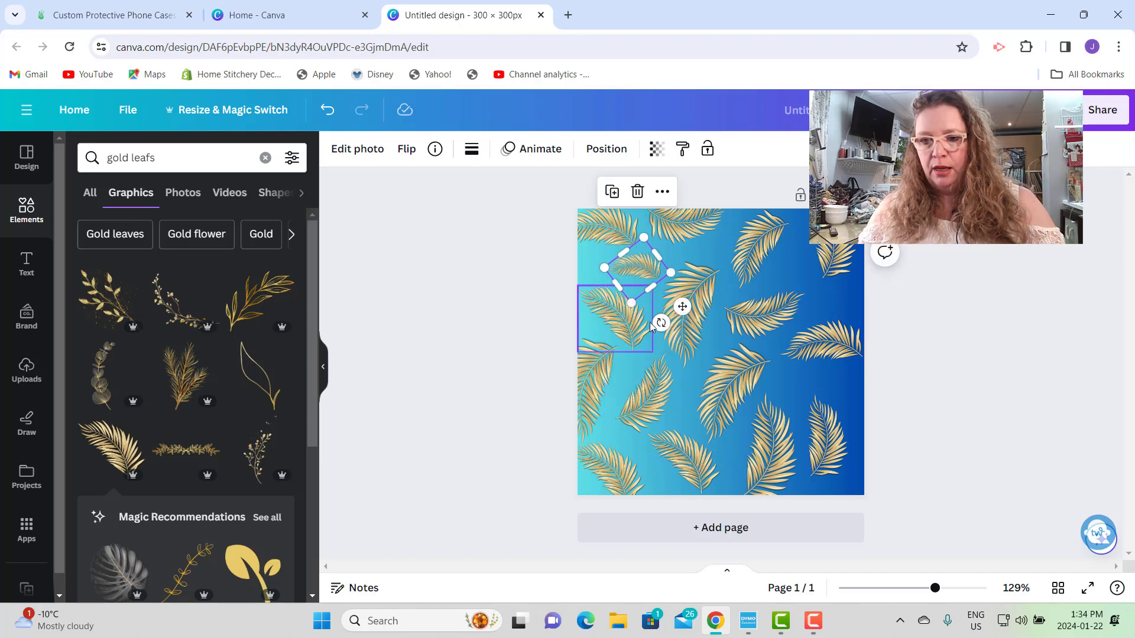
pyautogui.click(612, 193)
pyautogui.moveTo(688, 328); pyautogui.dragTo(787, 280)
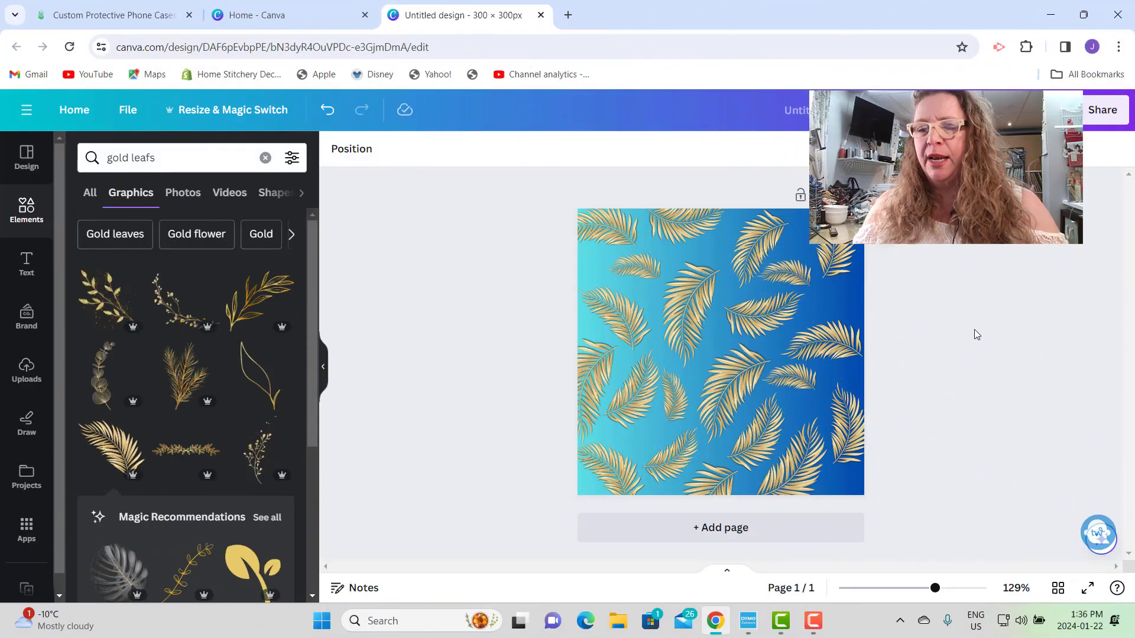
# - Download the finished leaf design as an SVG file
pyautogui.click(1102, 111)
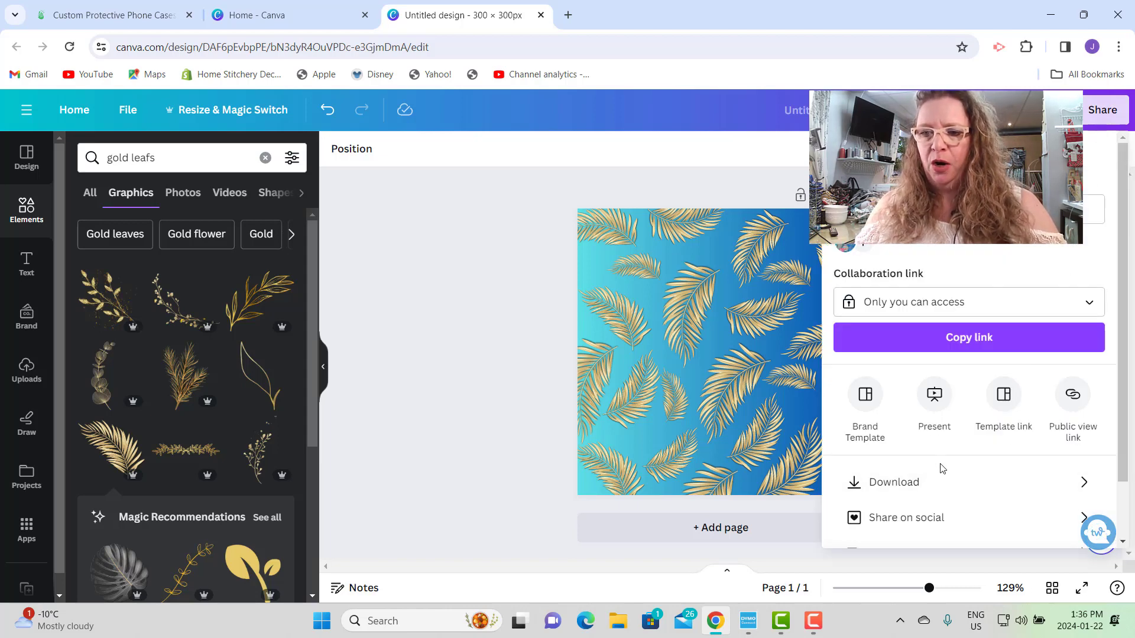
pyautogui.click(944, 481)
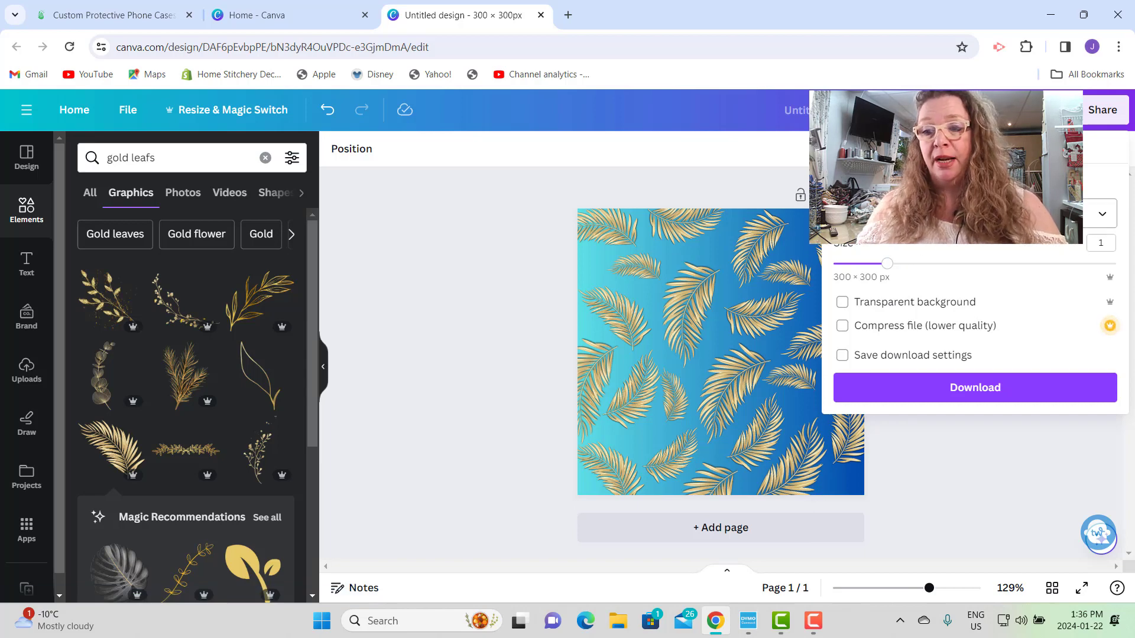
pyautogui.click(969, 213)
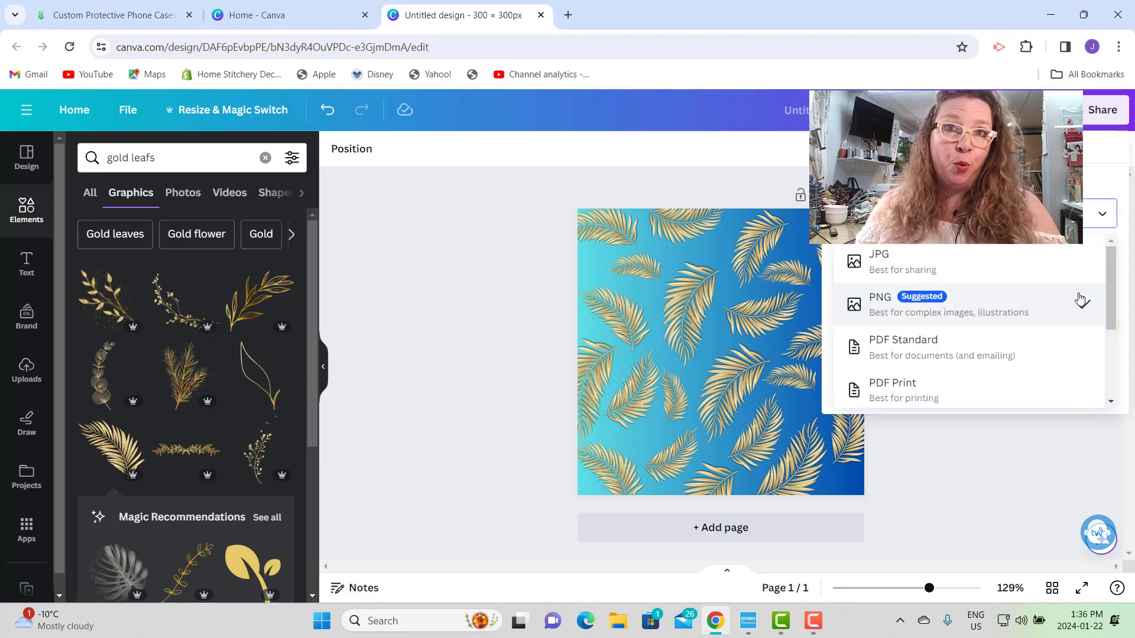
pyautogui.scroll(-3, 1110, 323)
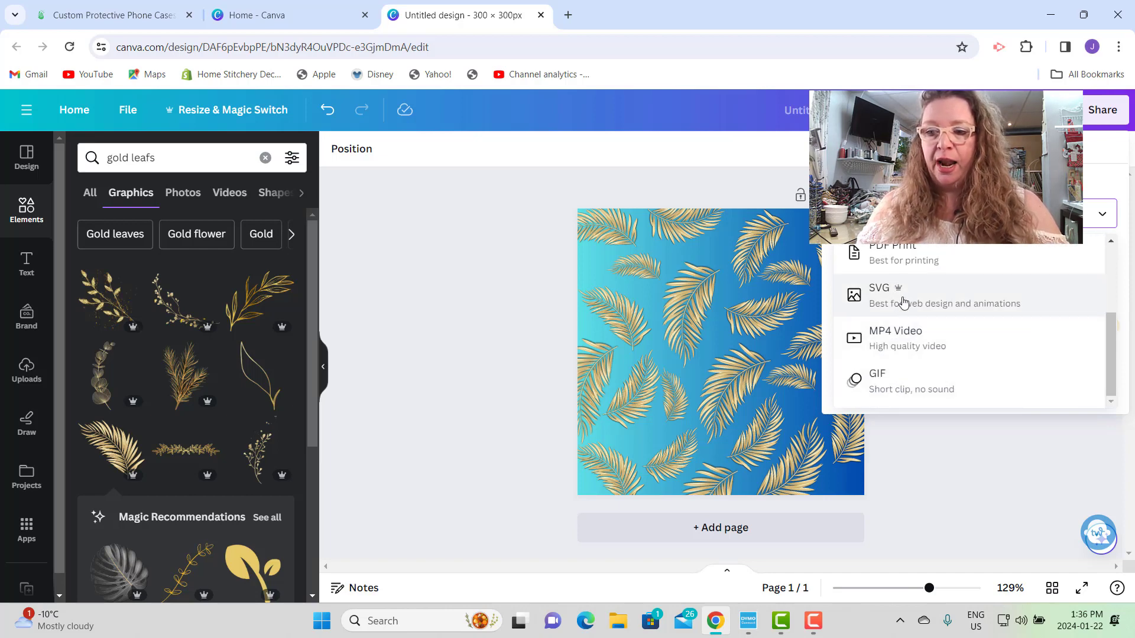
pyautogui.scroll(1, 886, 308)
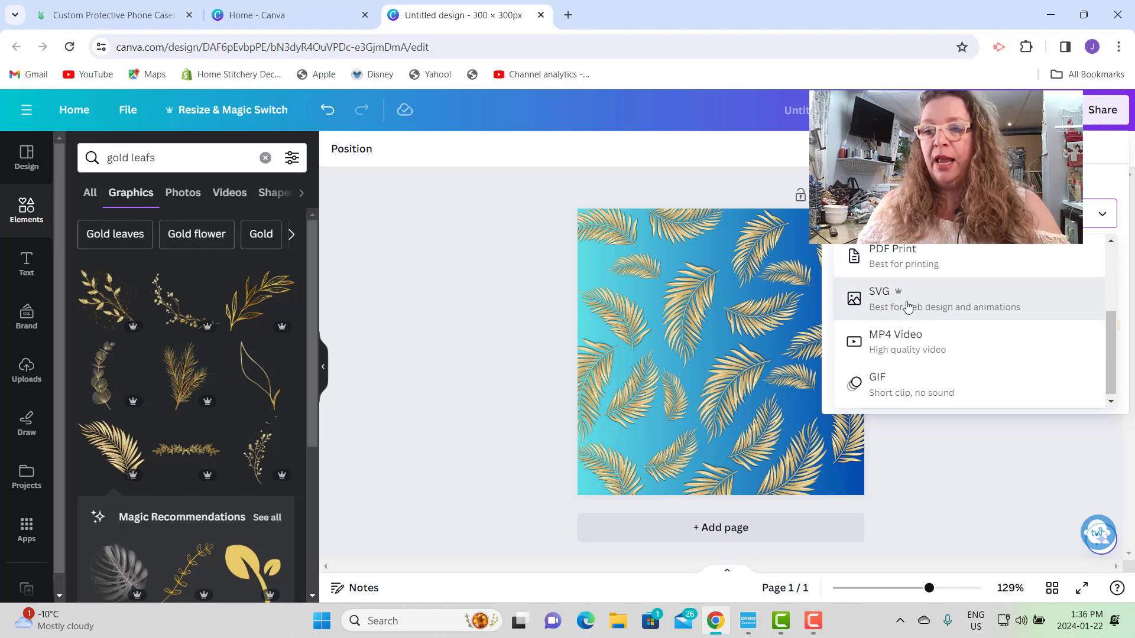
pyautogui.click(908, 305)
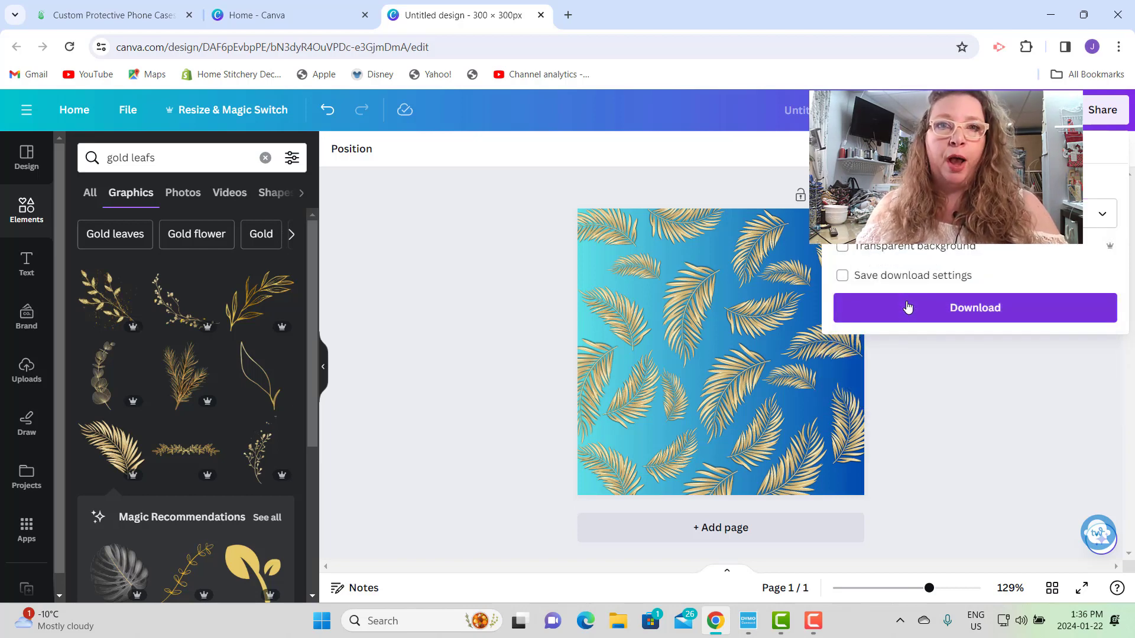
pyautogui.click(908, 308)
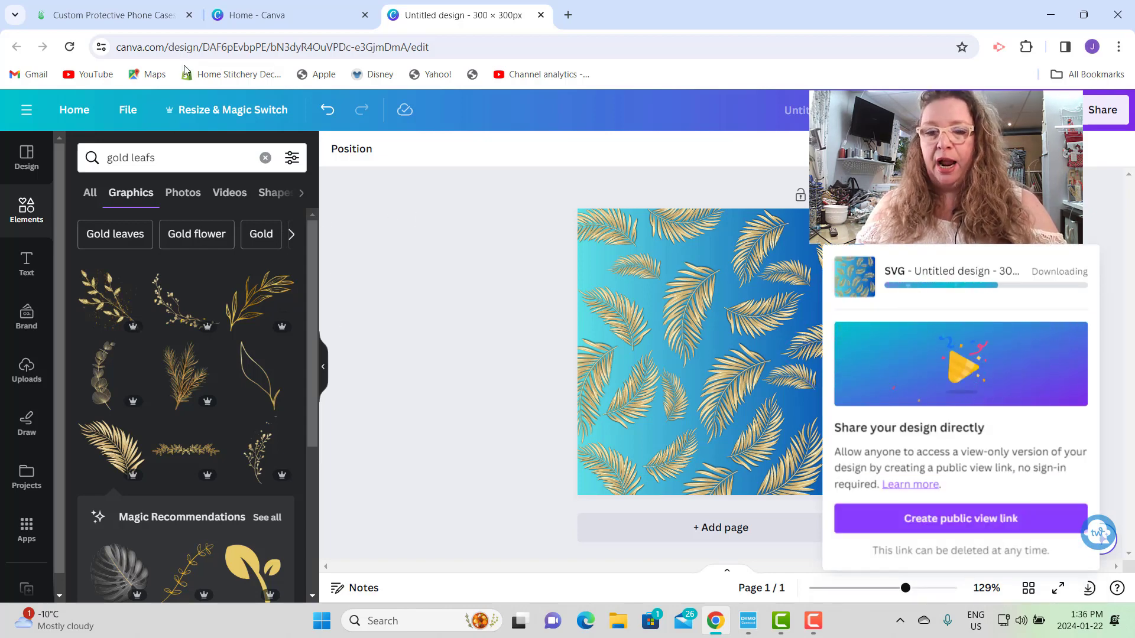
# - Switch to the Printify Tough Cases editor and upload the Untitled design (5) file from the device's Downloads folder
pyautogui.click(137, 25)
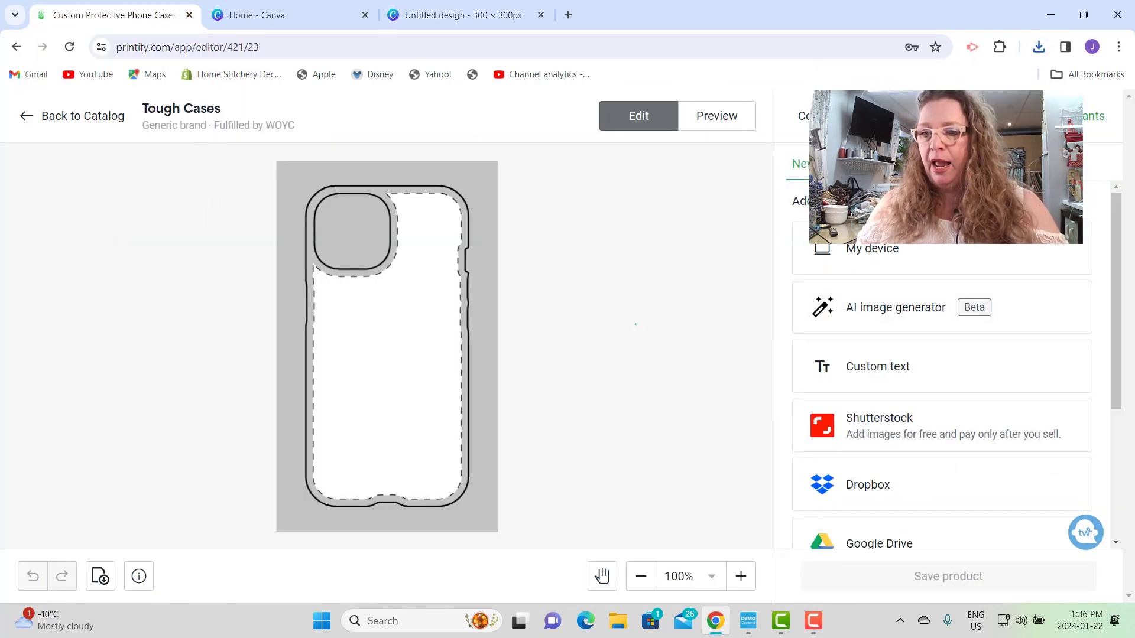
pyautogui.click(881, 256)
pyautogui.click(223, 178)
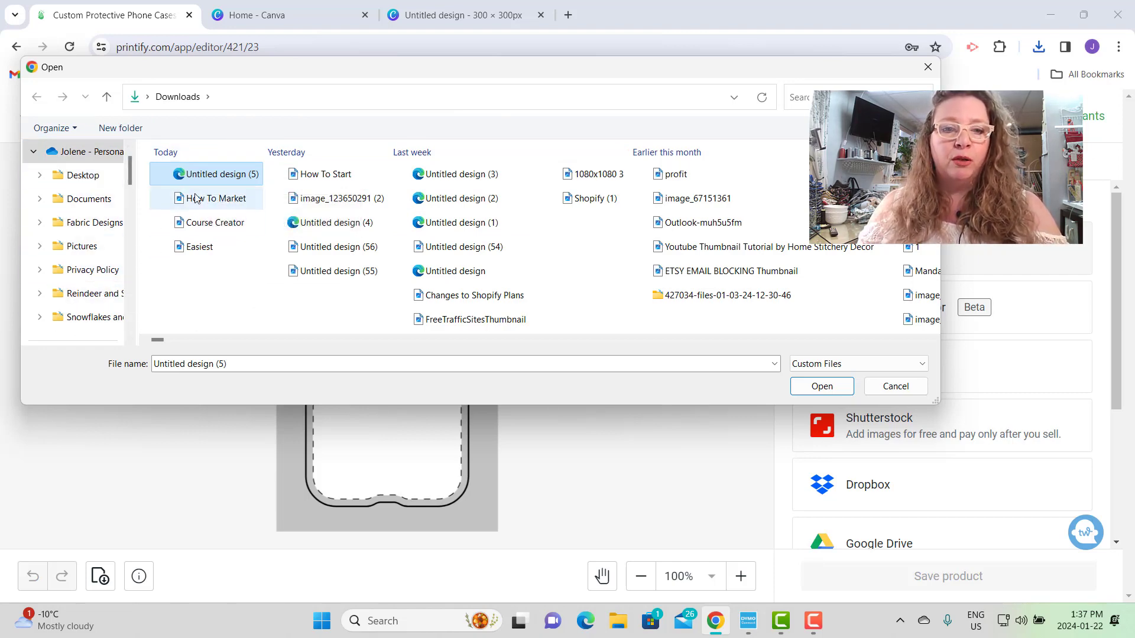
pyautogui.click(212, 176)
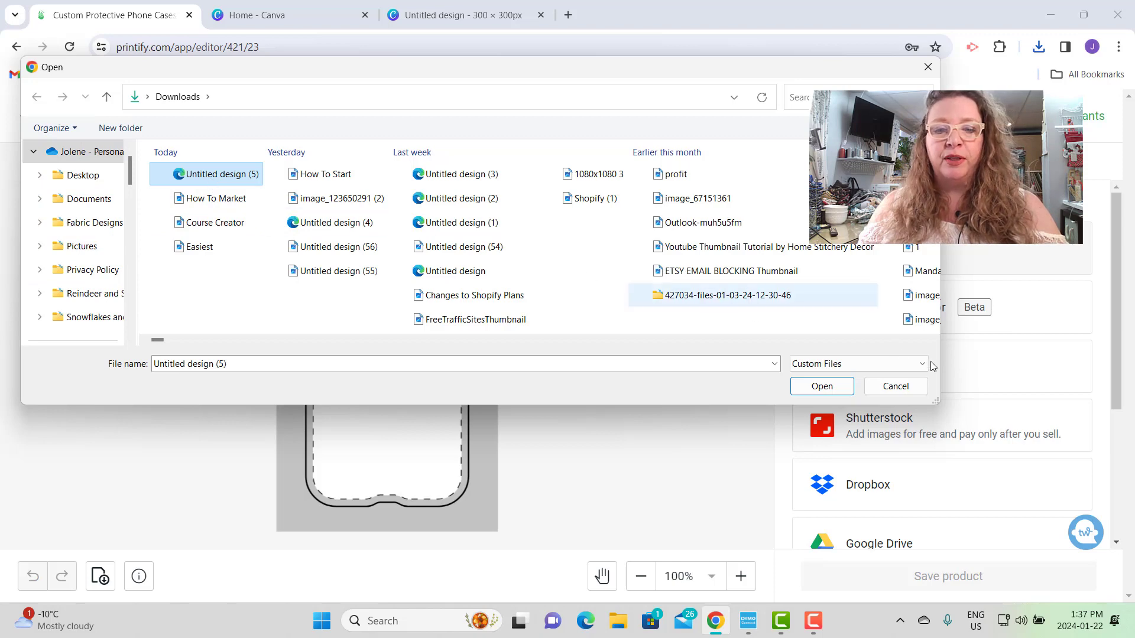
pyautogui.click(826, 396)
pyautogui.click(827, 390)
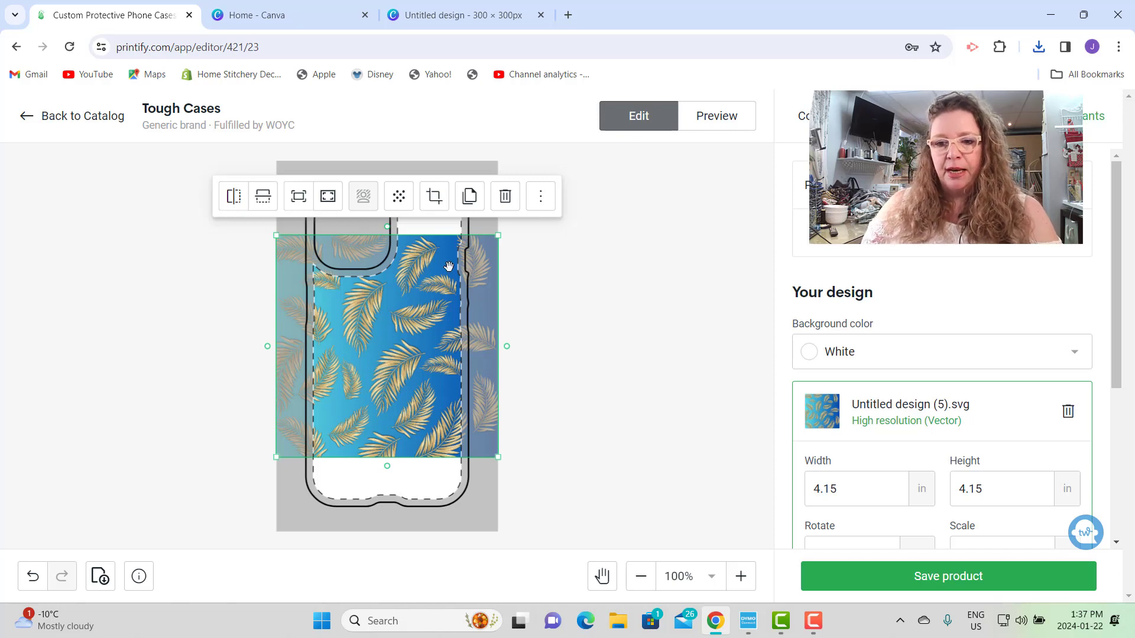
# - Enlarge the uploaded leaf design to about 6.22 × 6.22 in and position it over the phone case's print area
pyautogui.moveTo(386, 335); pyautogui.dragTo(395, 308)
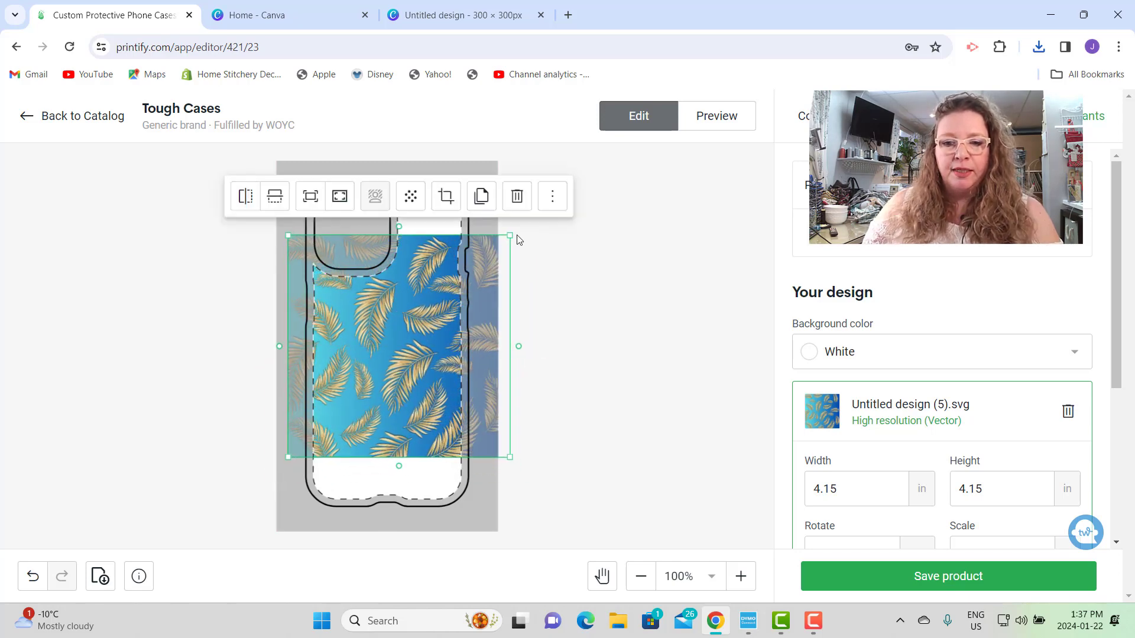
pyautogui.moveTo(512, 234); pyautogui.dragTo(567, 173)
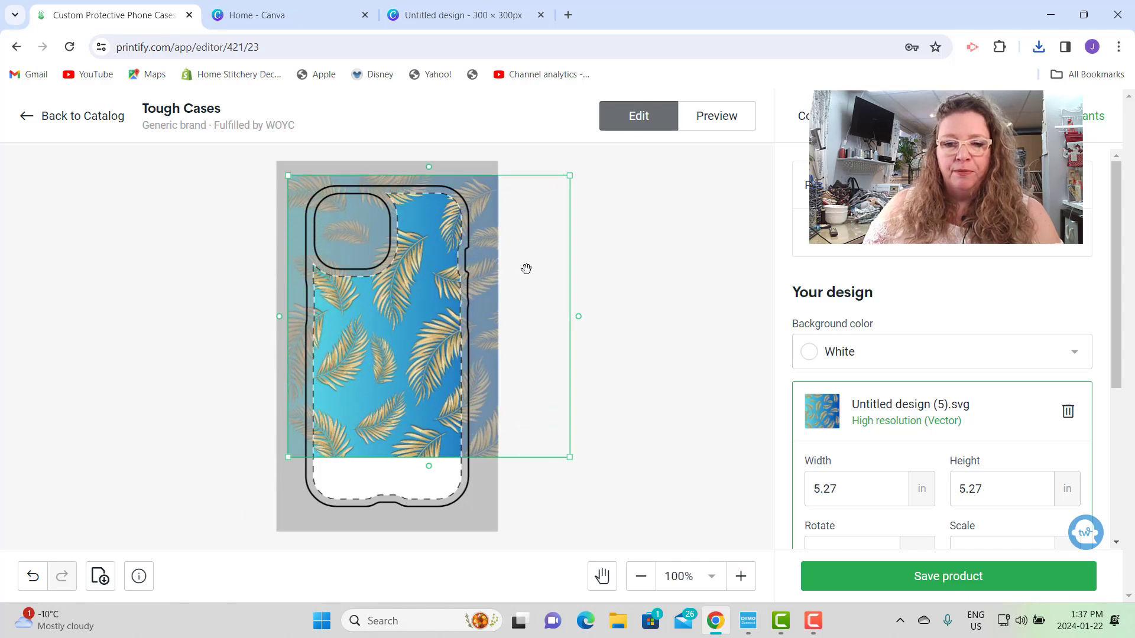
pyautogui.moveTo(286, 455); pyautogui.dragTo(243, 515)
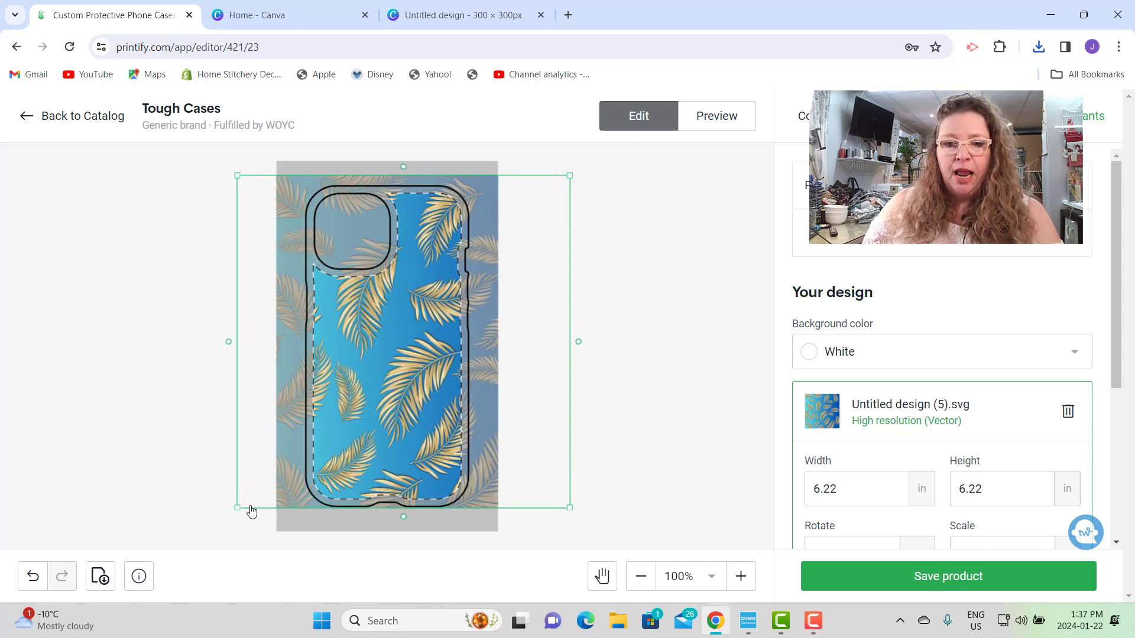
pyautogui.moveTo(422, 400); pyautogui.dragTo(384, 405)
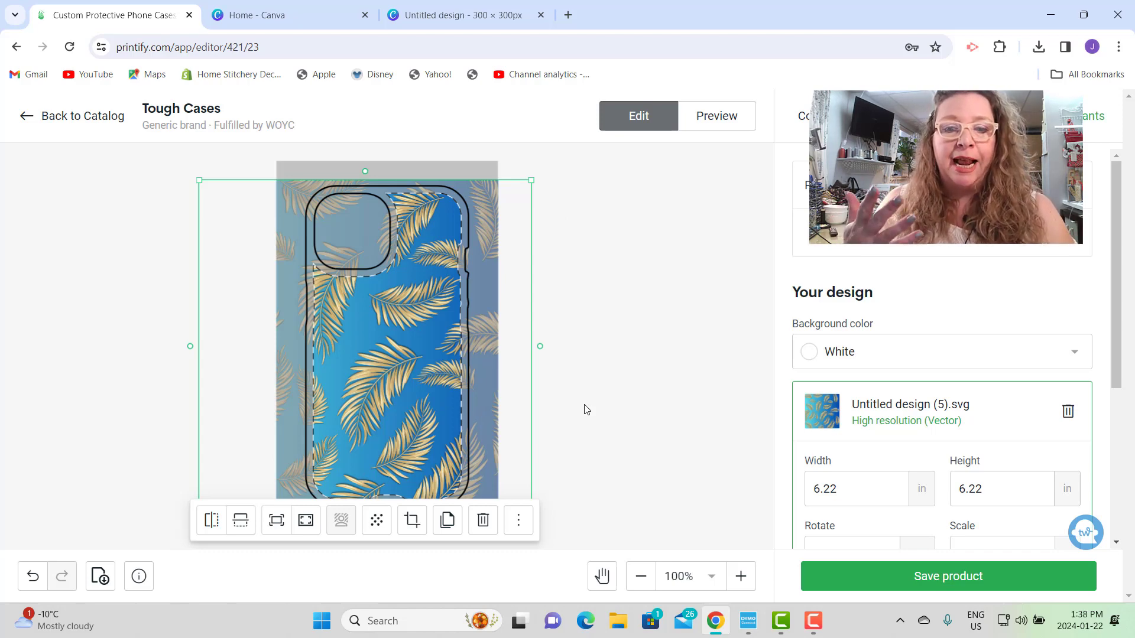
pyautogui.moveTo(416, 408); pyautogui.dragTo(437, 417)
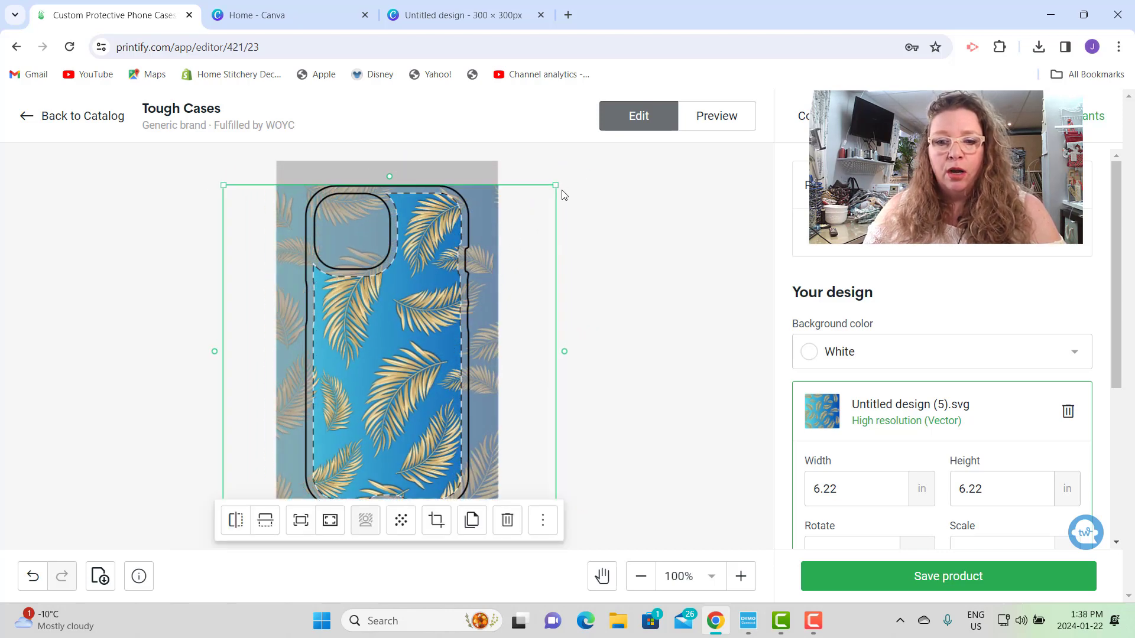
pyautogui.click(555, 185)
pyautogui.click(471, 236)
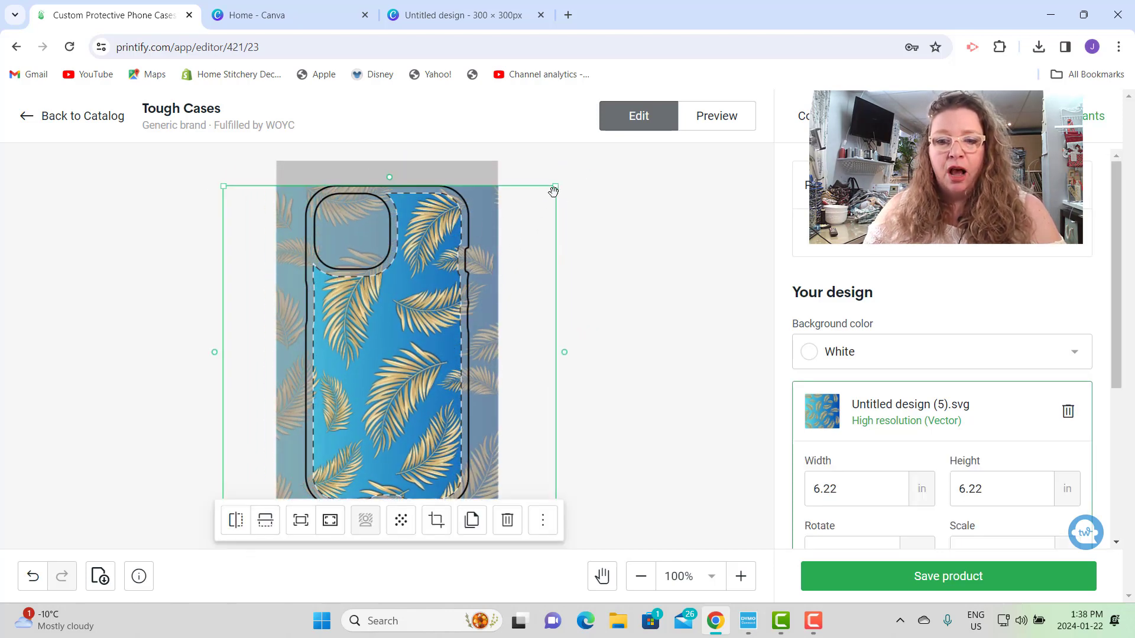
# - Enlarge the leaf design to 6.45 × 6.45 in, reposition it over the phone case's print area, and save the product
pyautogui.moveTo(557, 187); pyautogui.dragTo(595, 199)
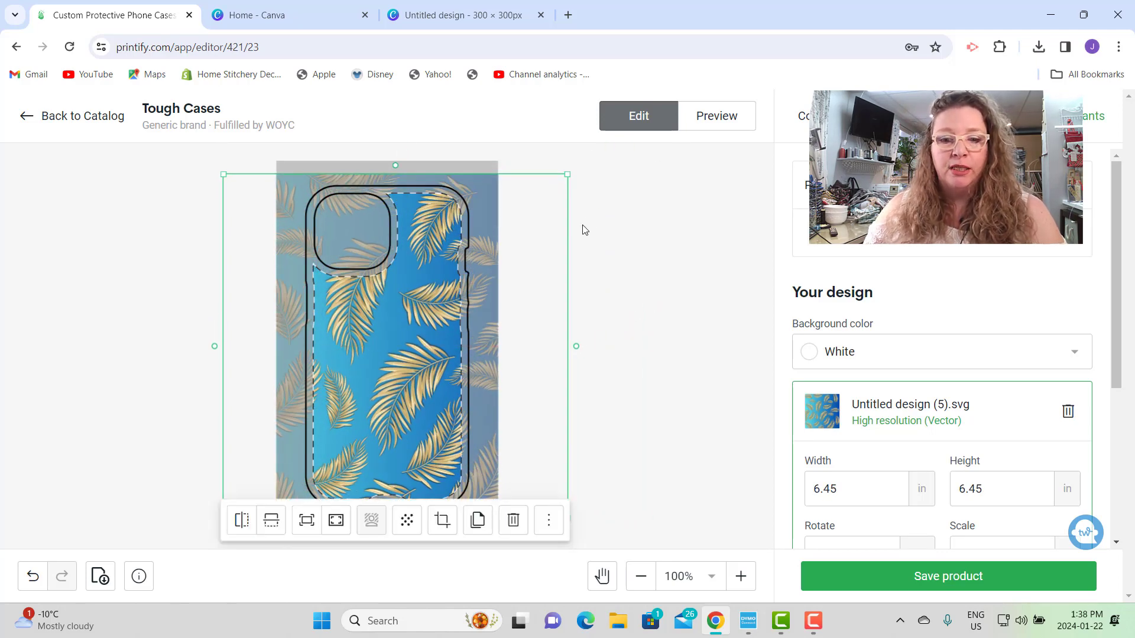
pyautogui.moveTo(432, 341); pyautogui.dragTo(409, 339)
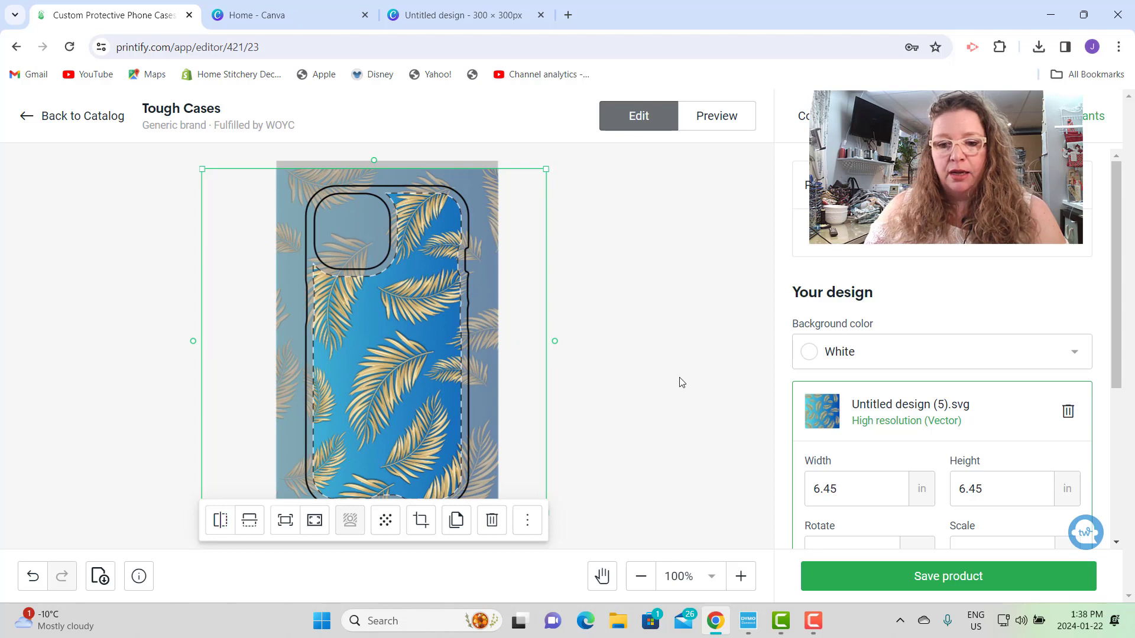
pyautogui.click(702, 407)
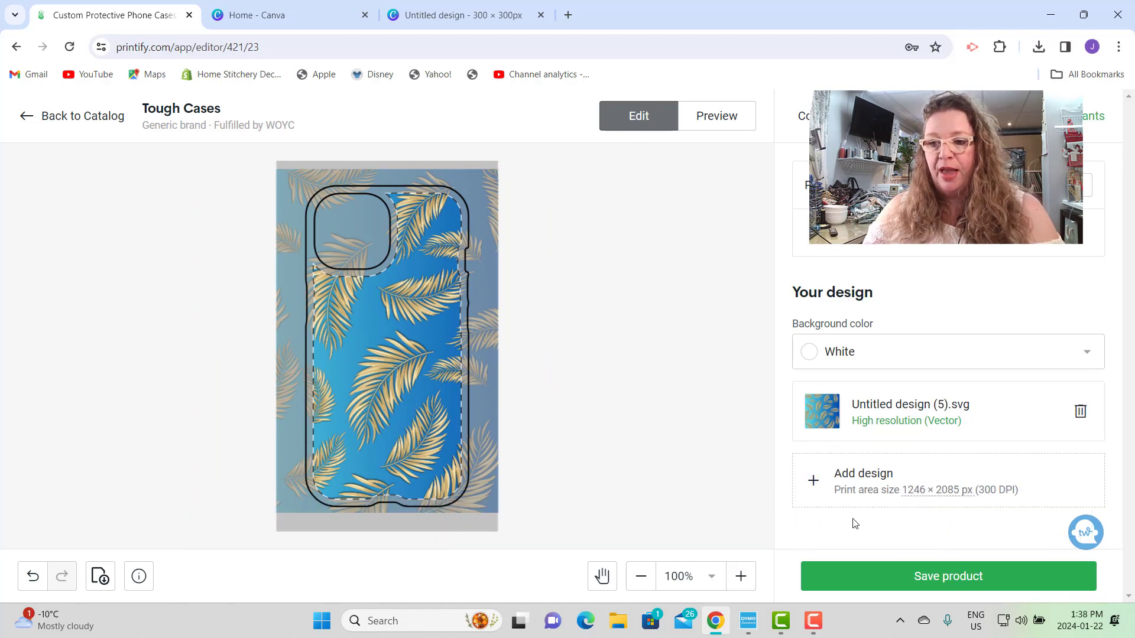
pyautogui.click(942, 582)
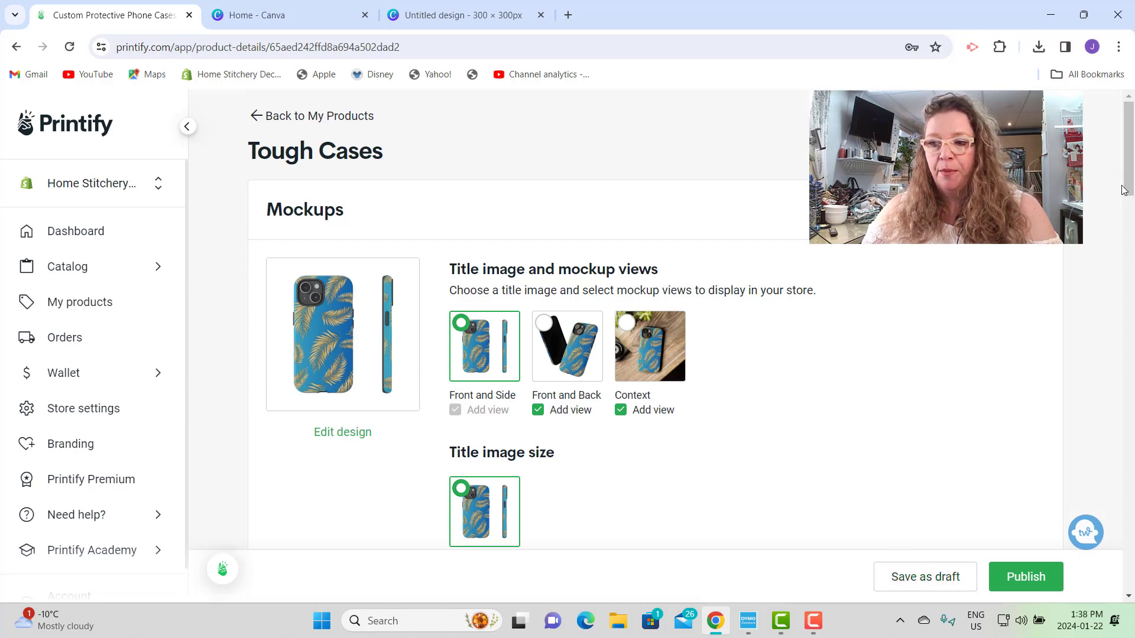
# - Assign the Tough Cases listing to the SHOP ~ Brillant Blue Shopify collection
pyautogui.scroll(-2, 1126, 189)
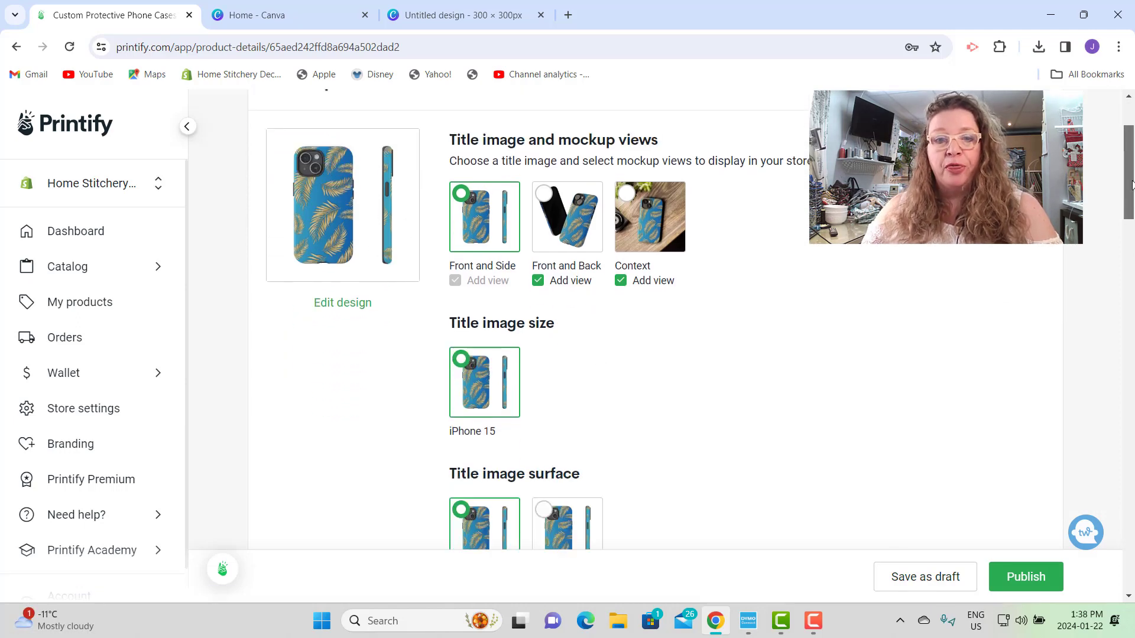
pyautogui.moveTo(1132, 185); pyautogui.dragTo(1132, 289)
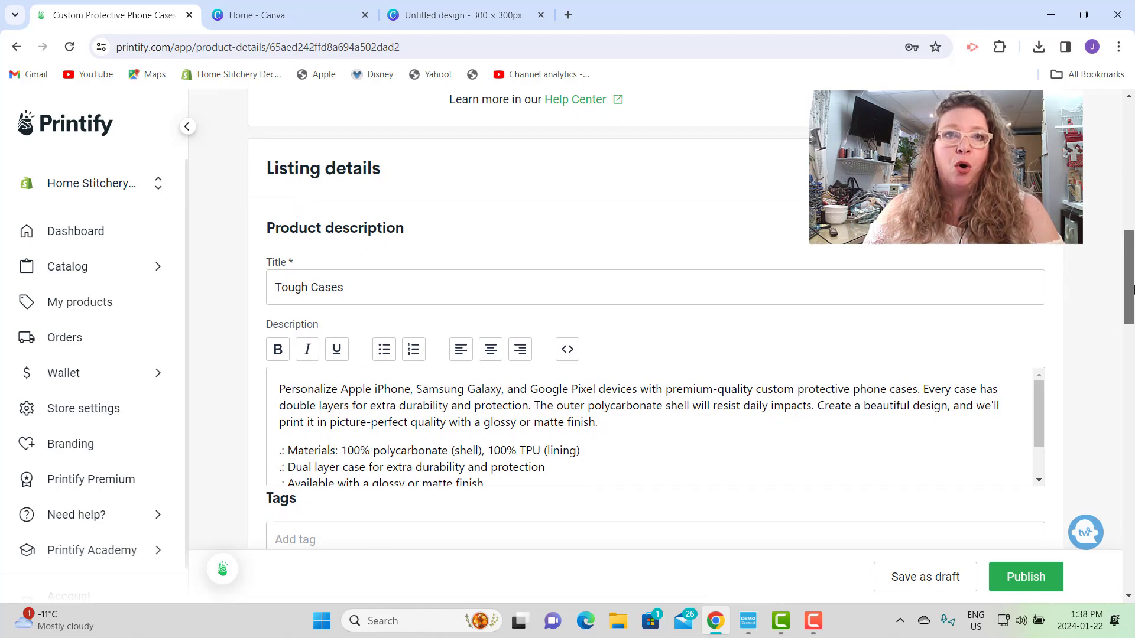
pyautogui.moveTo(1132, 289); pyautogui.dragTo(1092, 535)
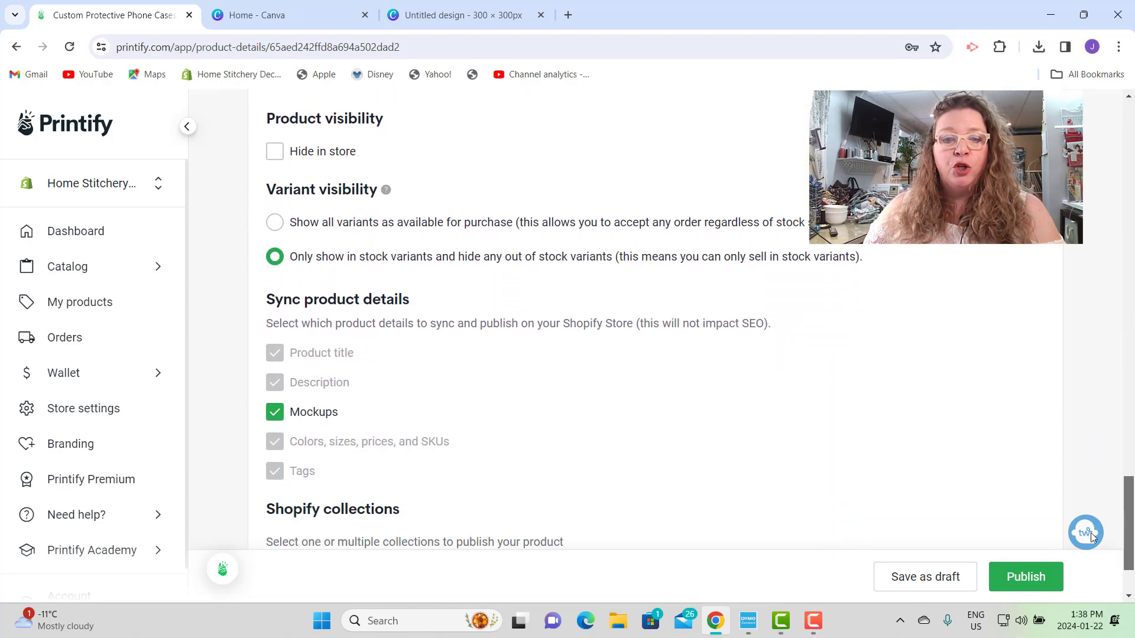
pyautogui.scroll(-1, 407, 462)
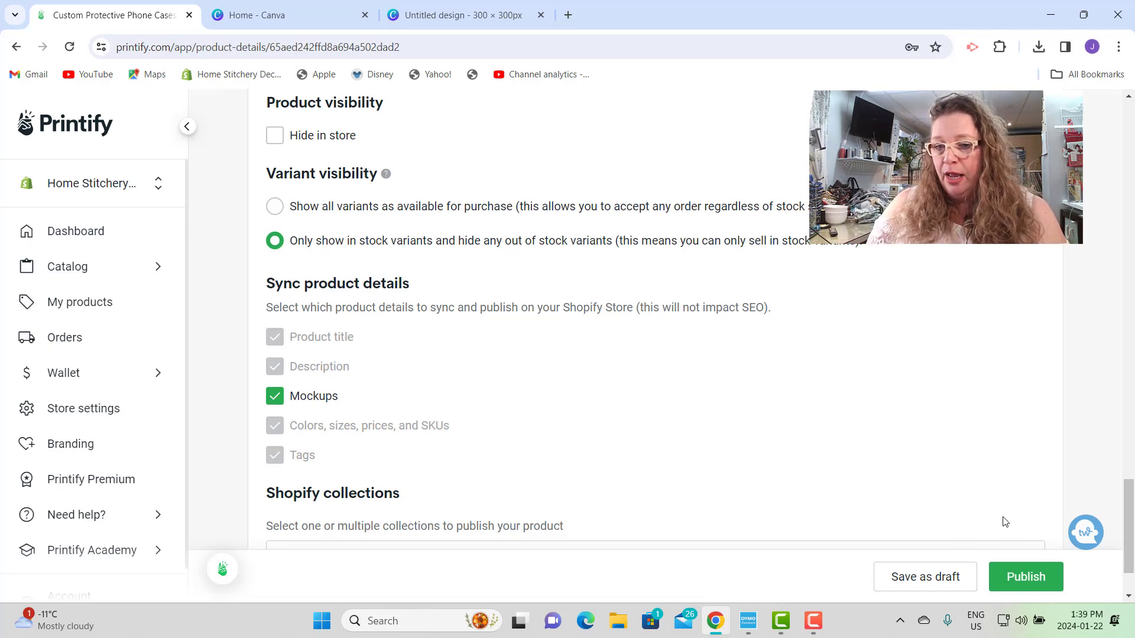
pyautogui.moveTo(1130, 506); pyautogui.dragTo(1130, 530)
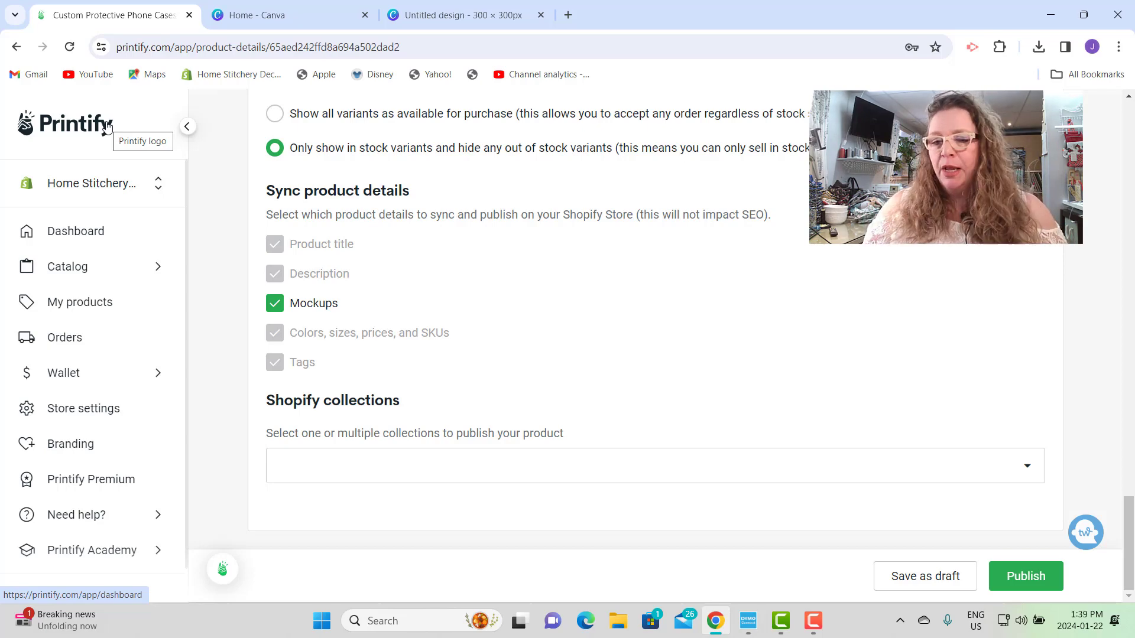
pyautogui.click(446, 471)
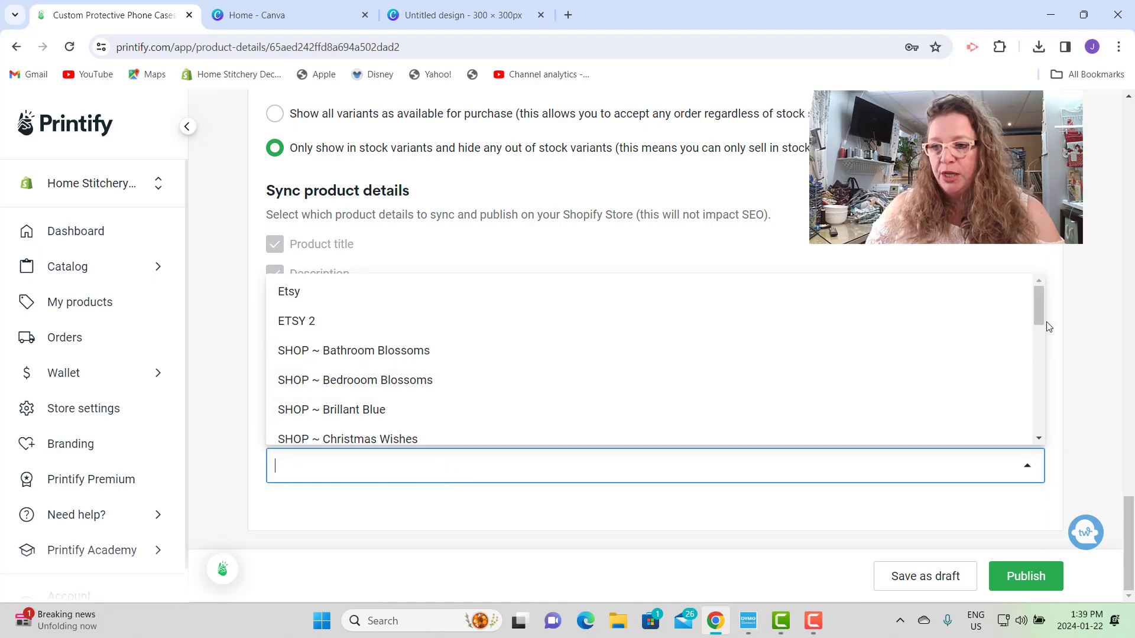
pyautogui.moveTo(1040, 307); pyautogui.dragTo(1026, 330)
pyautogui.click(343, 340)
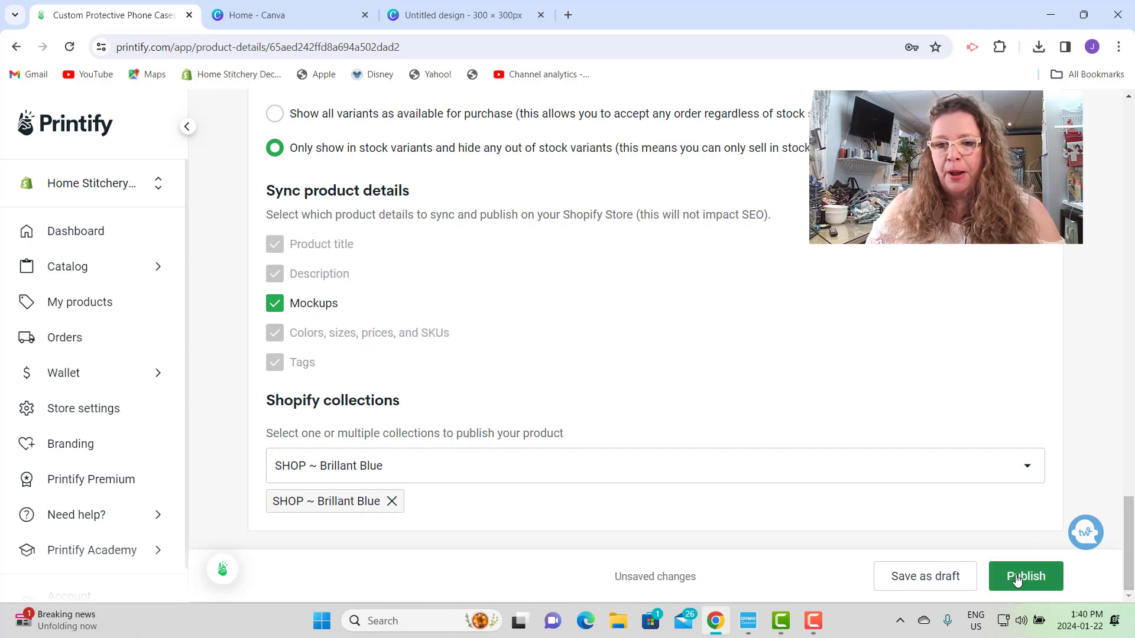
# - Select all iPhone 15 variants and set their profit margin to 65%
pyautogui.moveTo(1122, 527); pyautogui.dragTo(1110, 432)
pyautogui.scroll(1, 1110, 432)
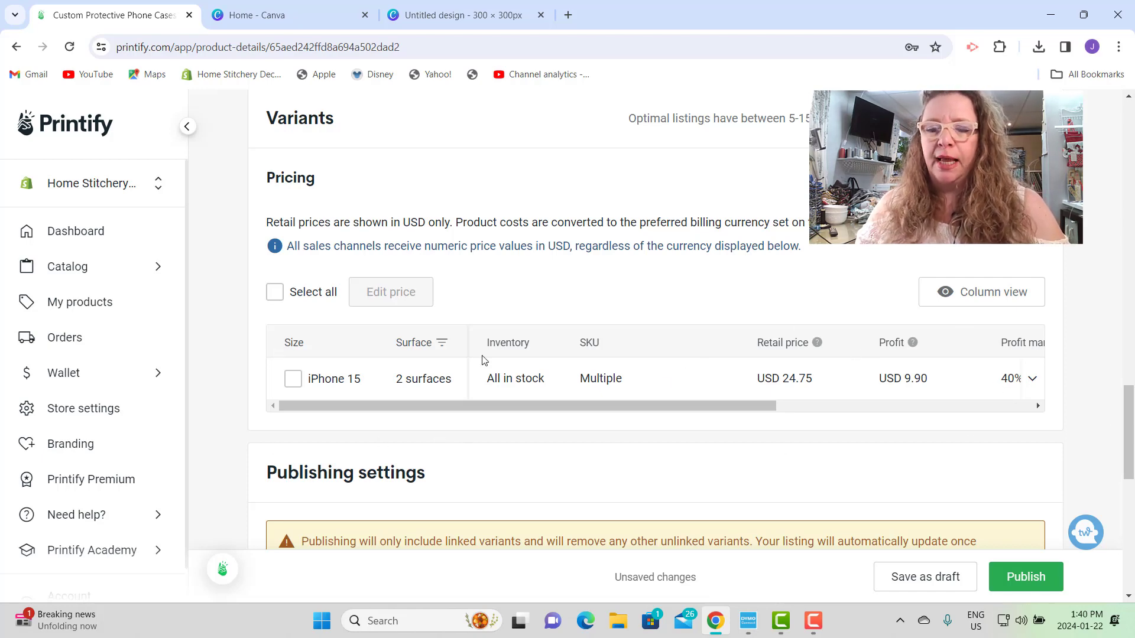
pyautogui.click(273, 293)
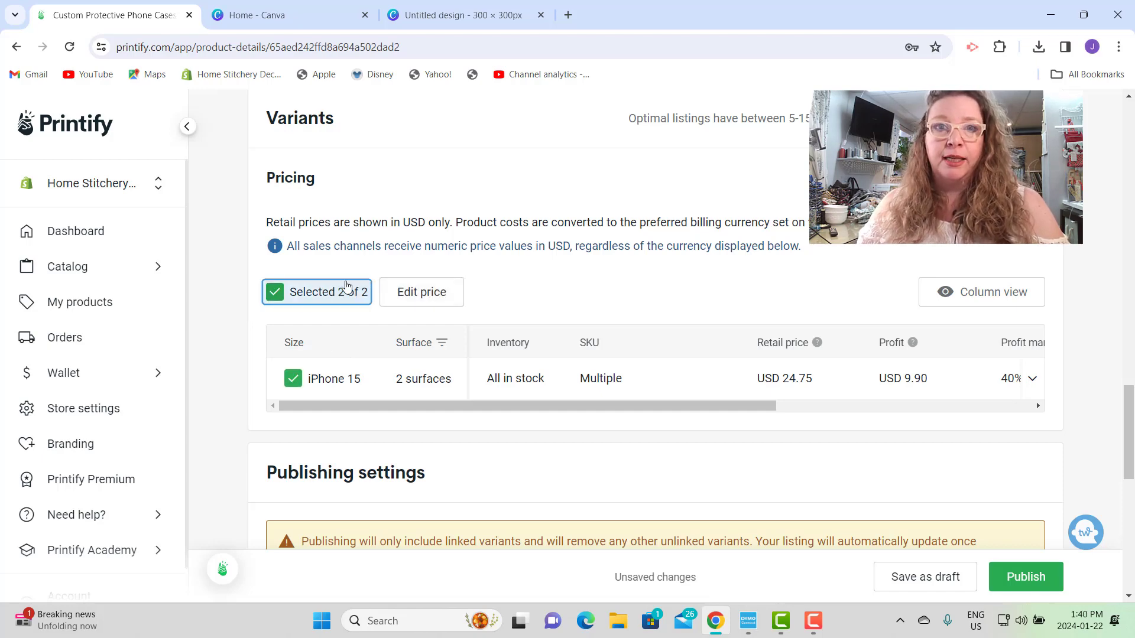
pyautogui.click(419, 300)
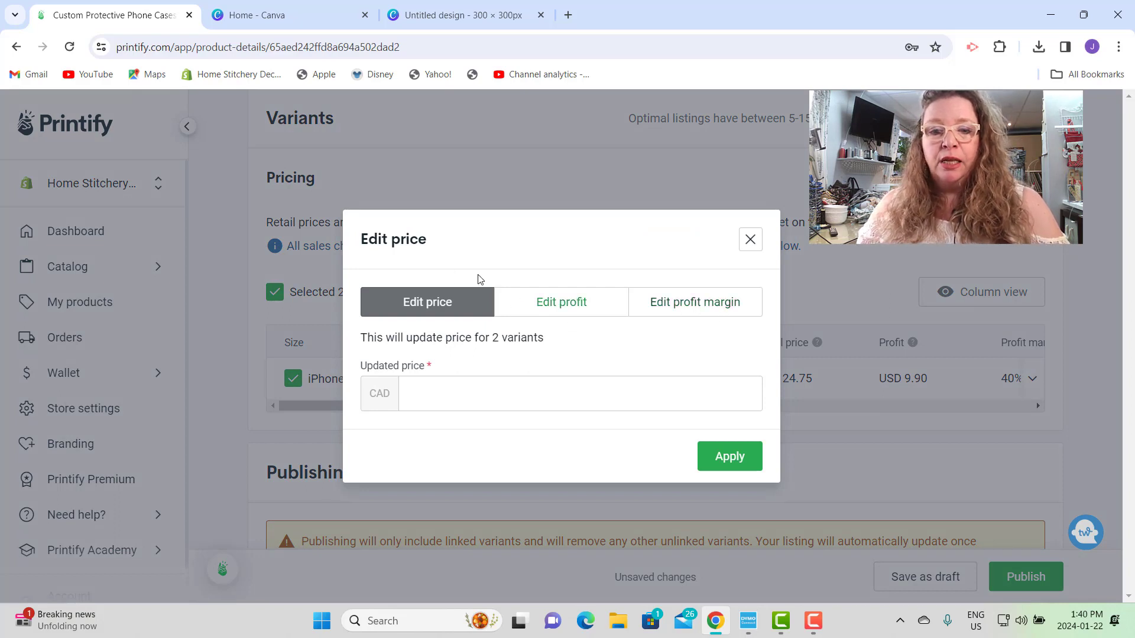
pyautogui.click(734, 306)
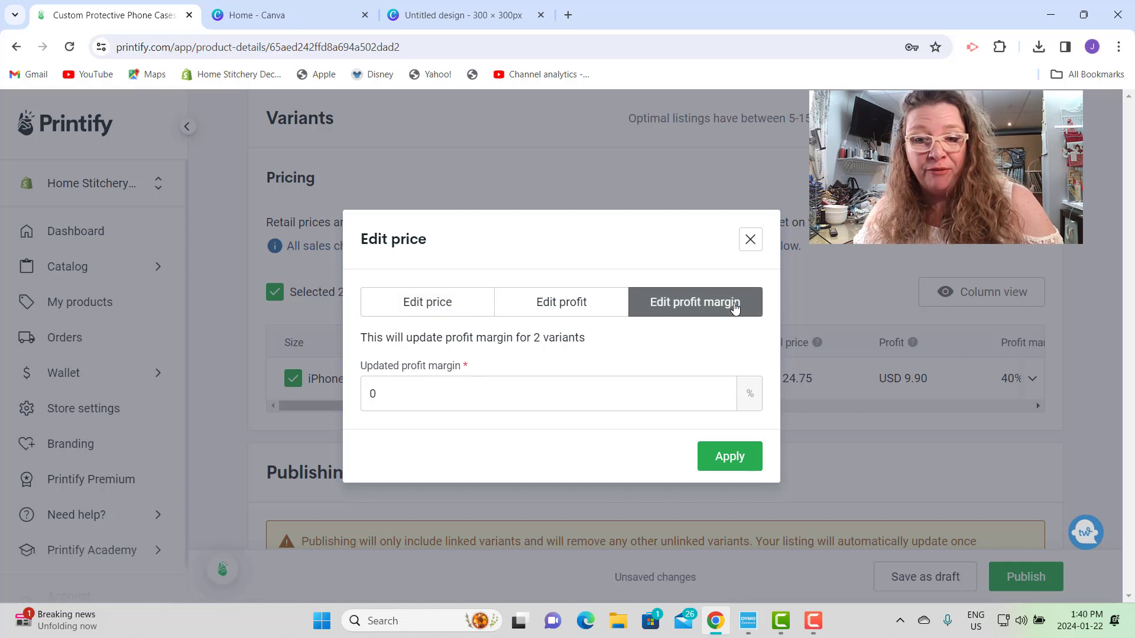
pyautogui.click(503, 392)
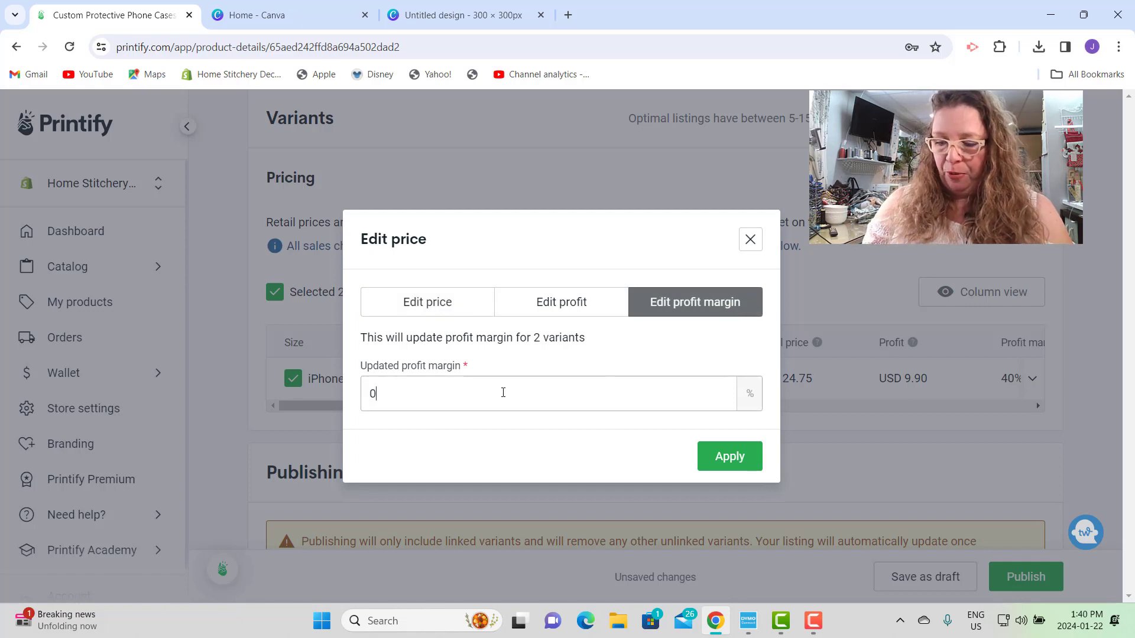
pyautogui.press('BackSpace')
pyautogui.write('65')
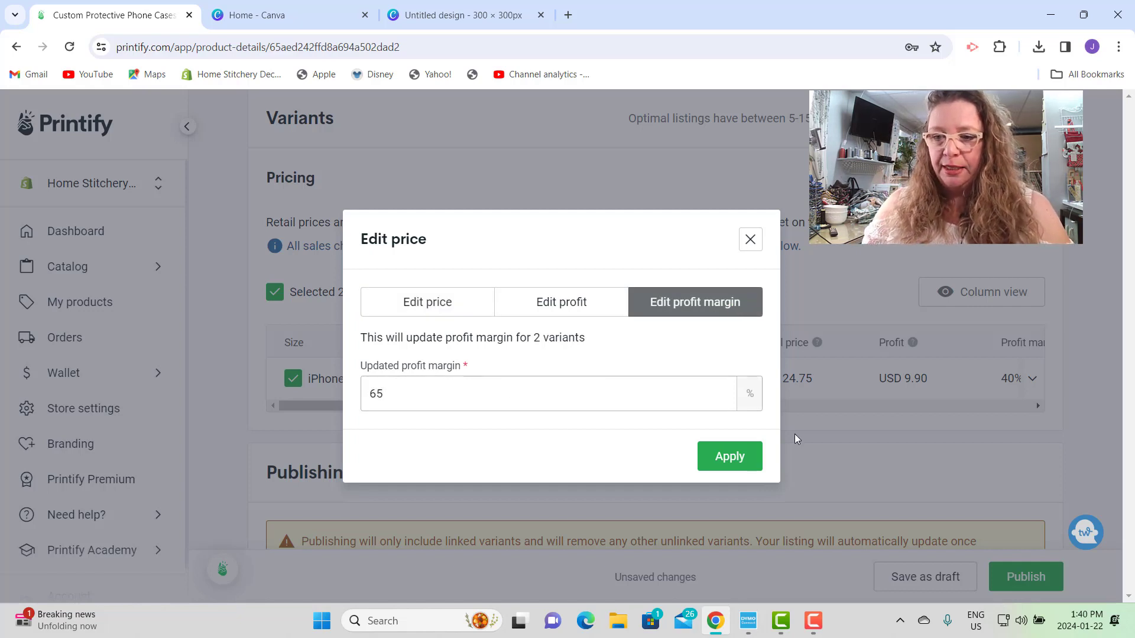
pyautogui.click(731, 468)
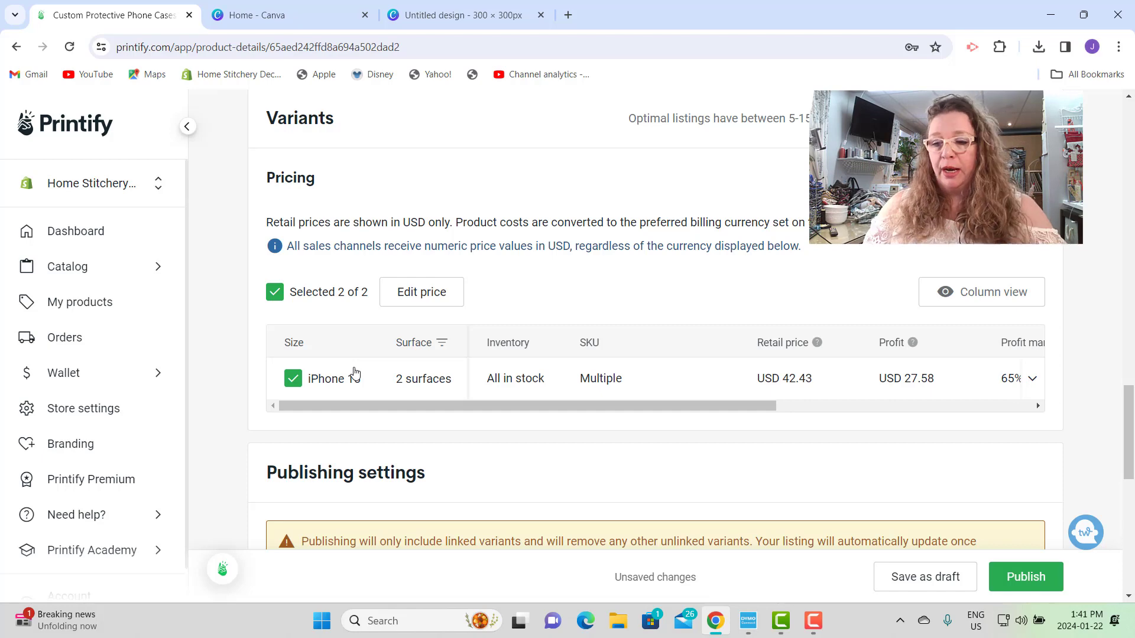
# - Set the product to be hidden in the store and publish it, postpone the feedback request, and check its publishing status
pyautogui.moveTo(1127, 478); pyautogui.dragTo(1127, 529)
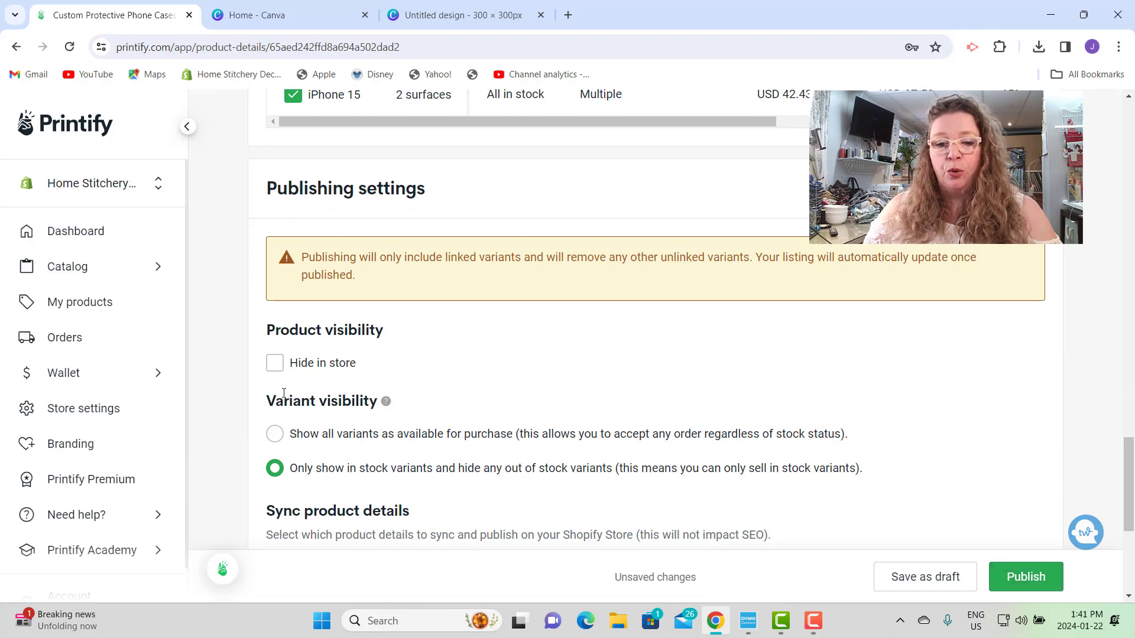
pyautogui.click(274, 366)
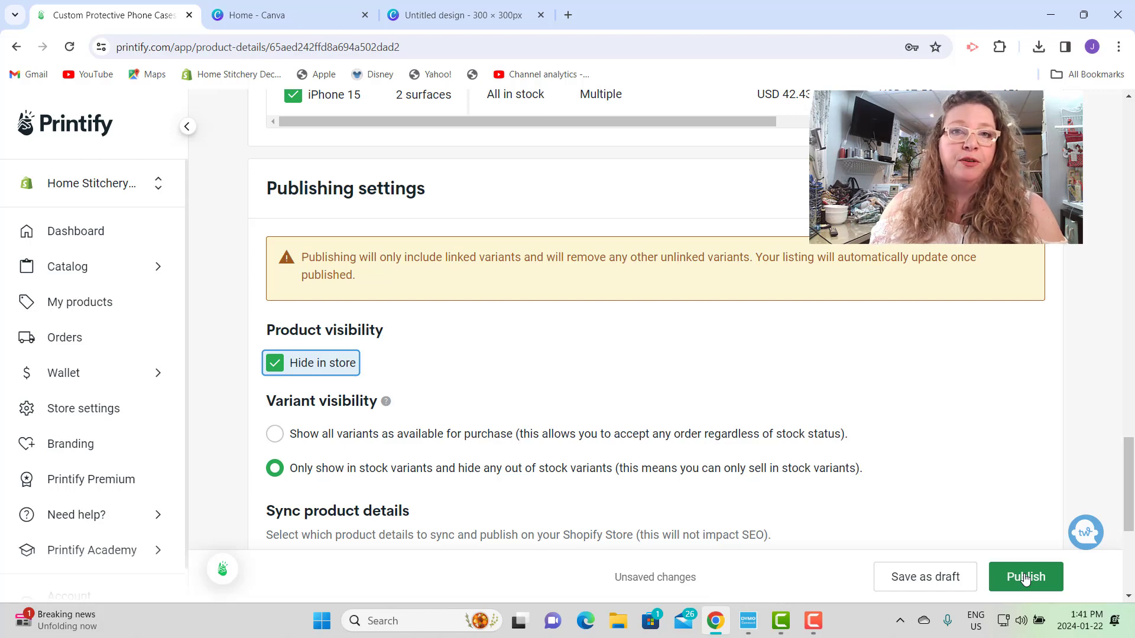
pyautogui.click(1026, 577)
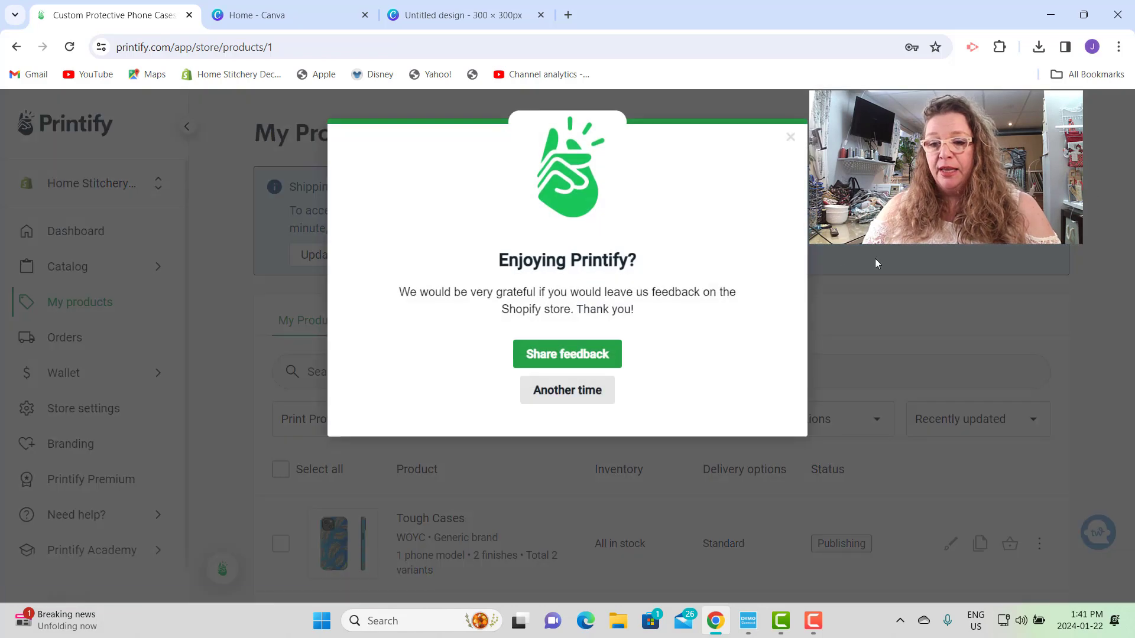
pyautogui.click(569, 387)
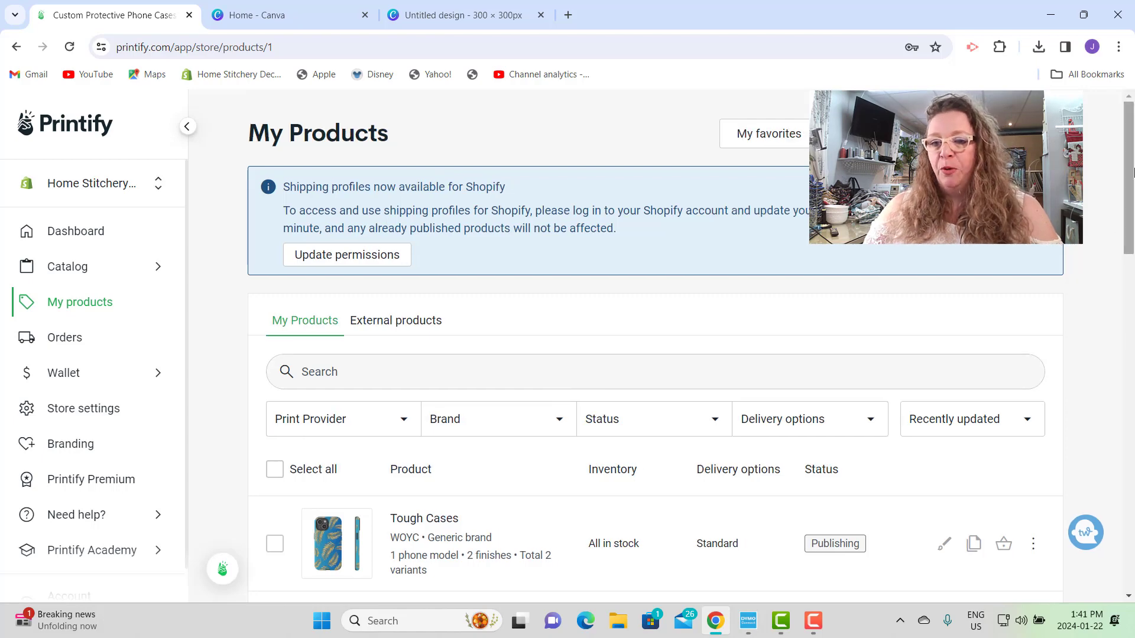
pyautogui.scroll(-4, 1125, 203)
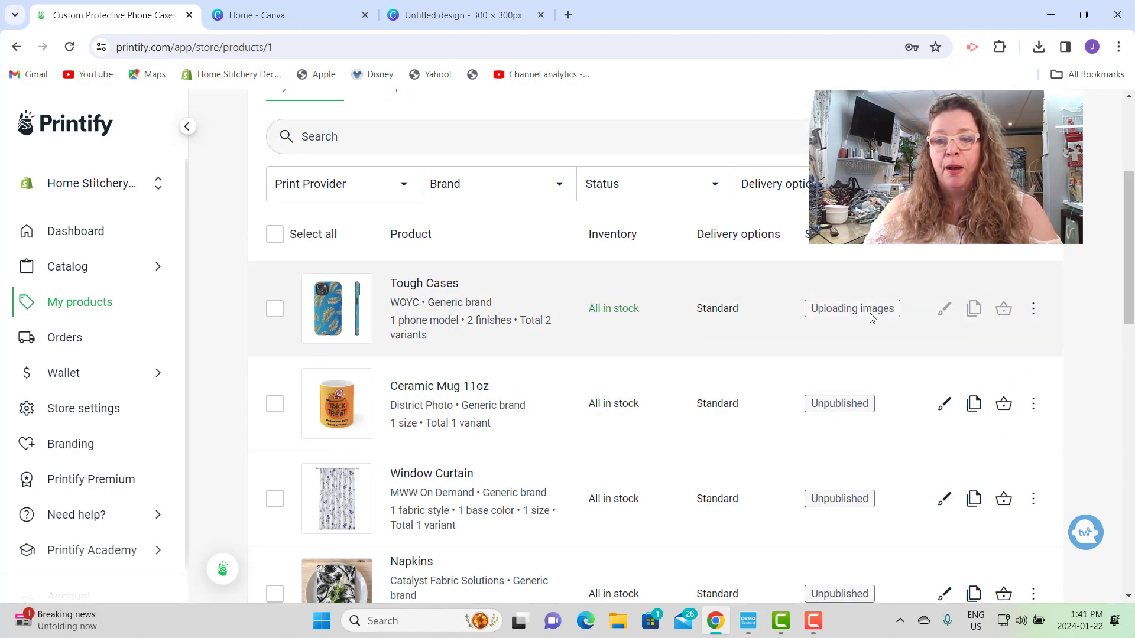
pyautogui.moveTo(871, 313)
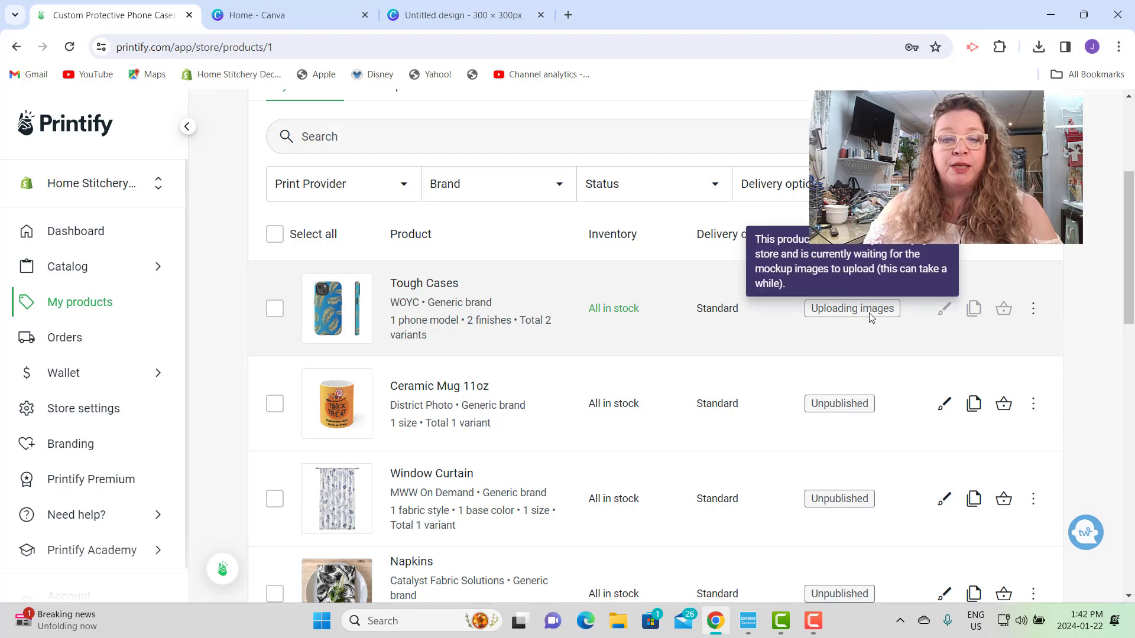